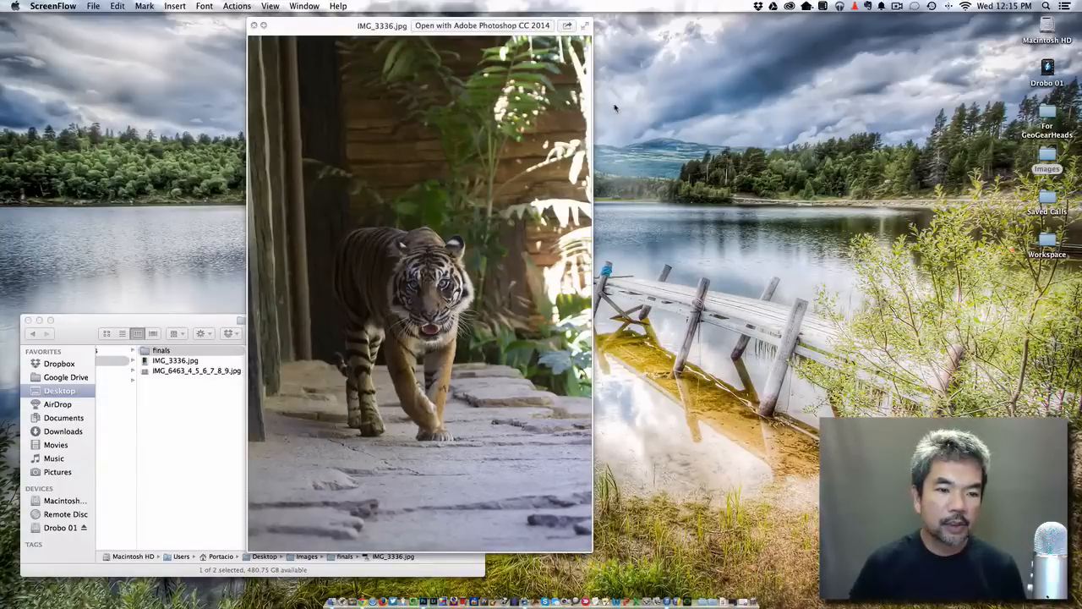
- Compare the tiger photos IMG_3336.jpg and IMG_3336b.jpg from the finals folder in the file preview
{"action": "left_click", "coordinate": [193, 326]}
{"action": "key", "text": "Down"}
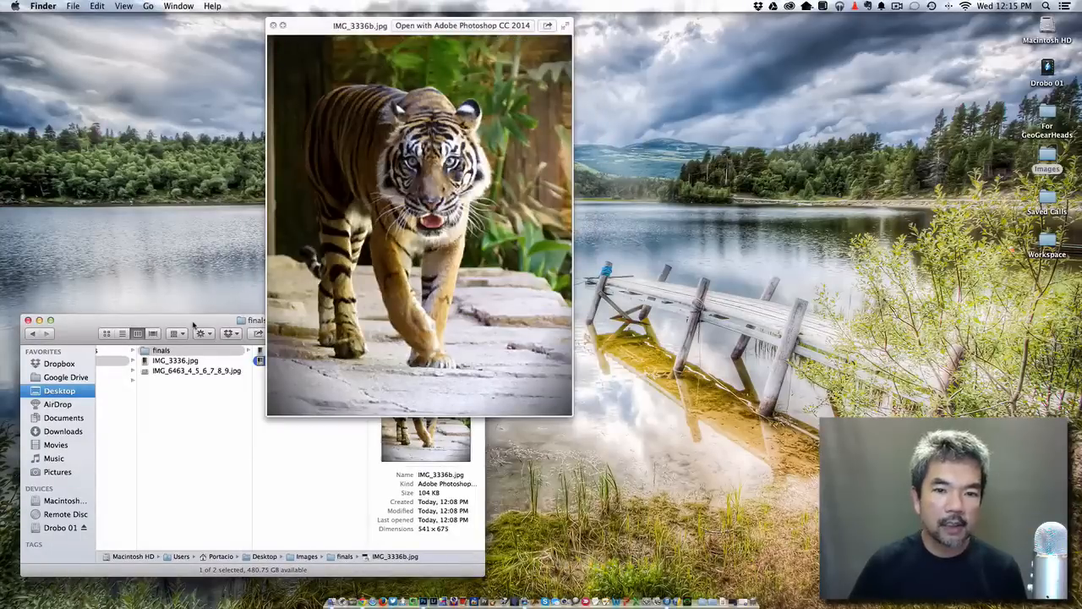
{"action": "left_click_drag", "start_coordinate": [371, 30], "coordinate": [462, 73]}
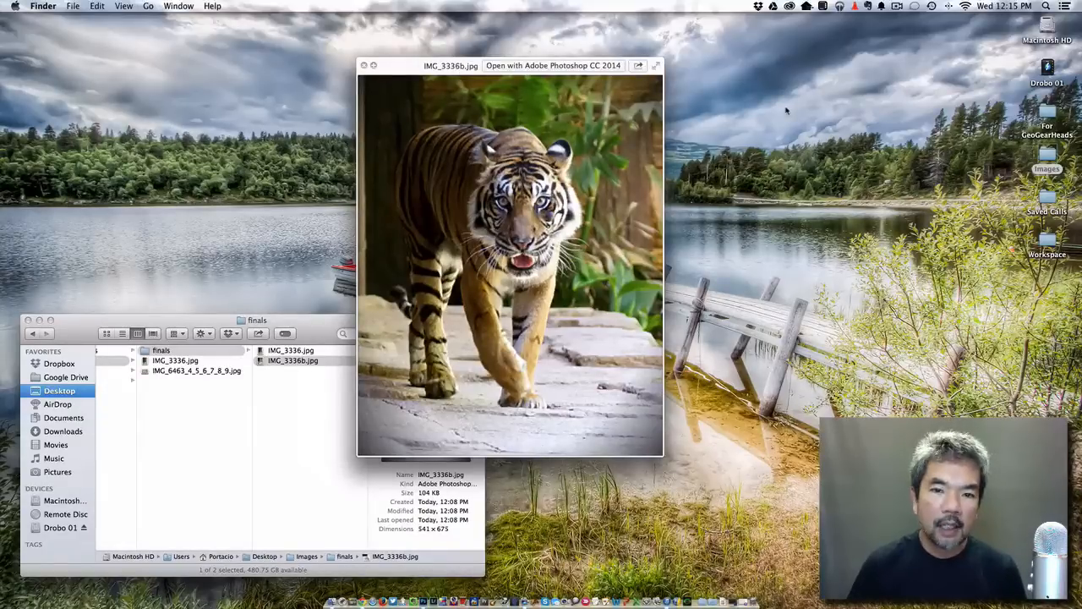
{"action": "key", "text": "Up"}
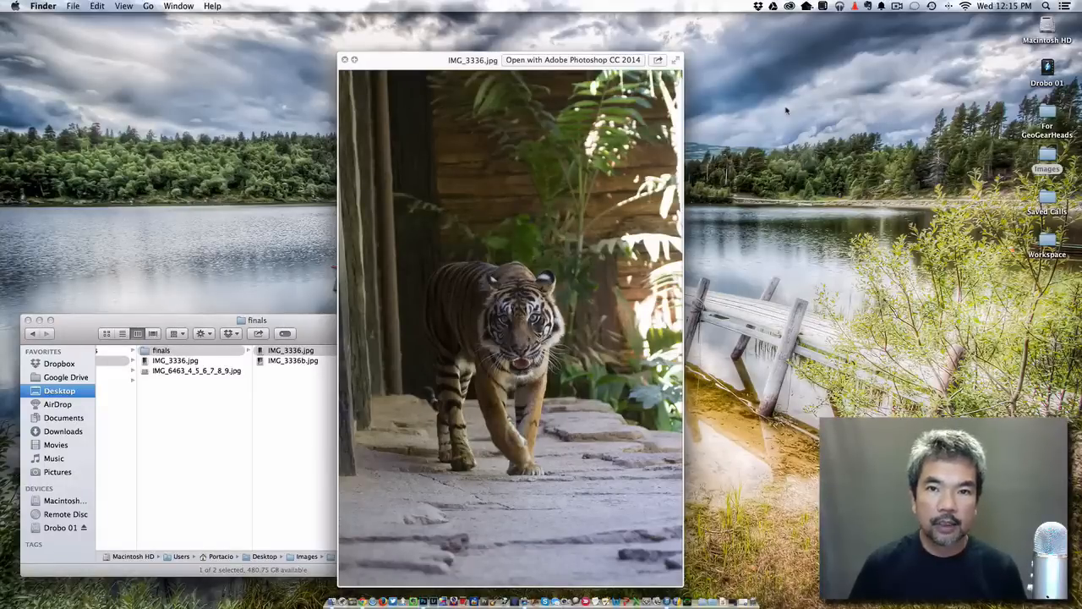
{"action": "key", "text": "Down"}
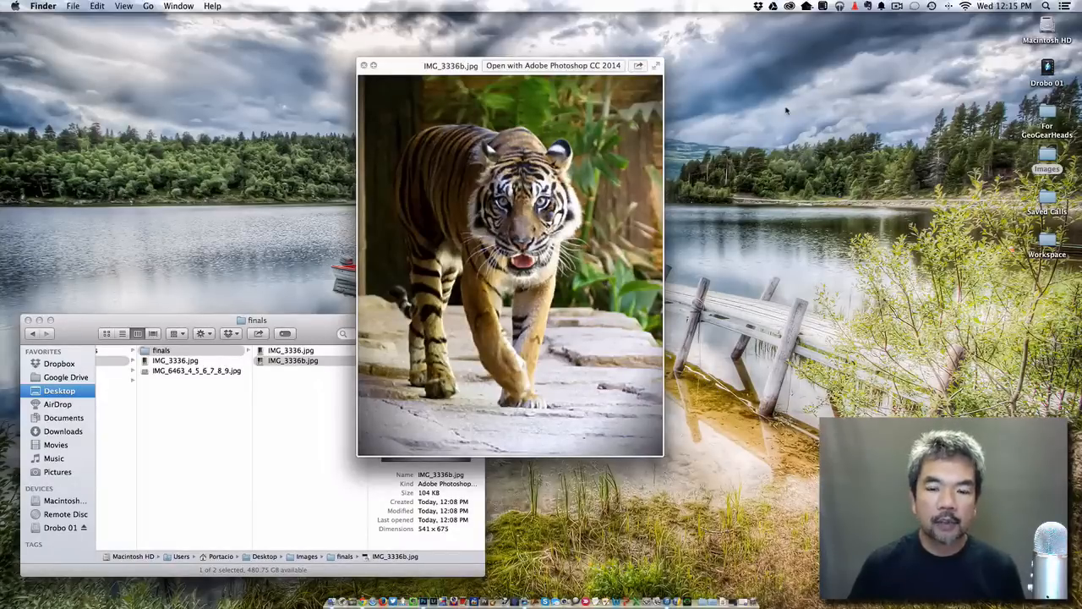
{"action": "key", "text": "Up"}
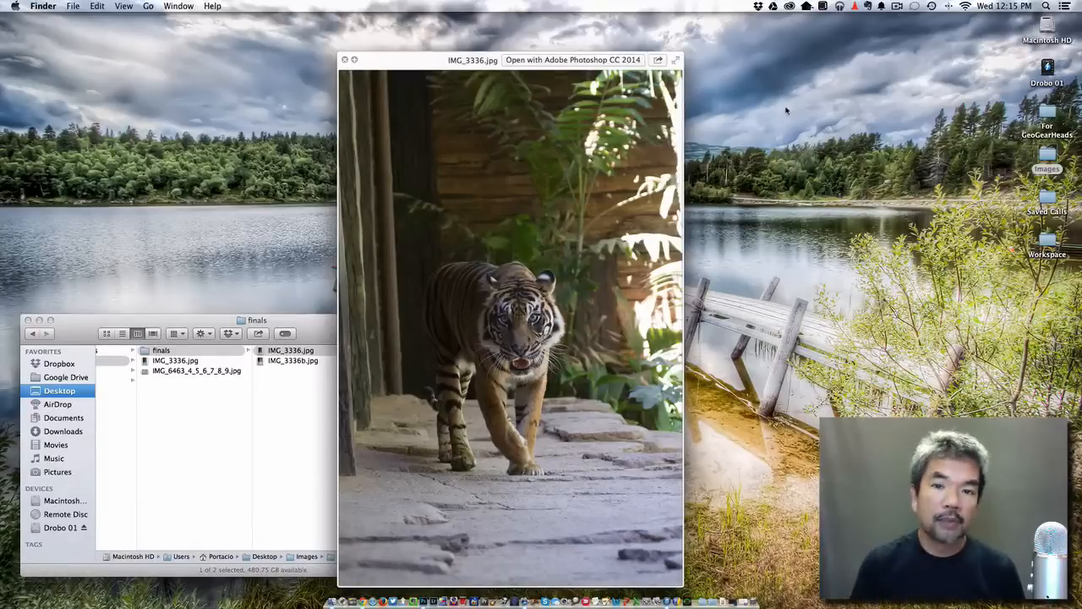
{"action": "key", "text": "Down"}
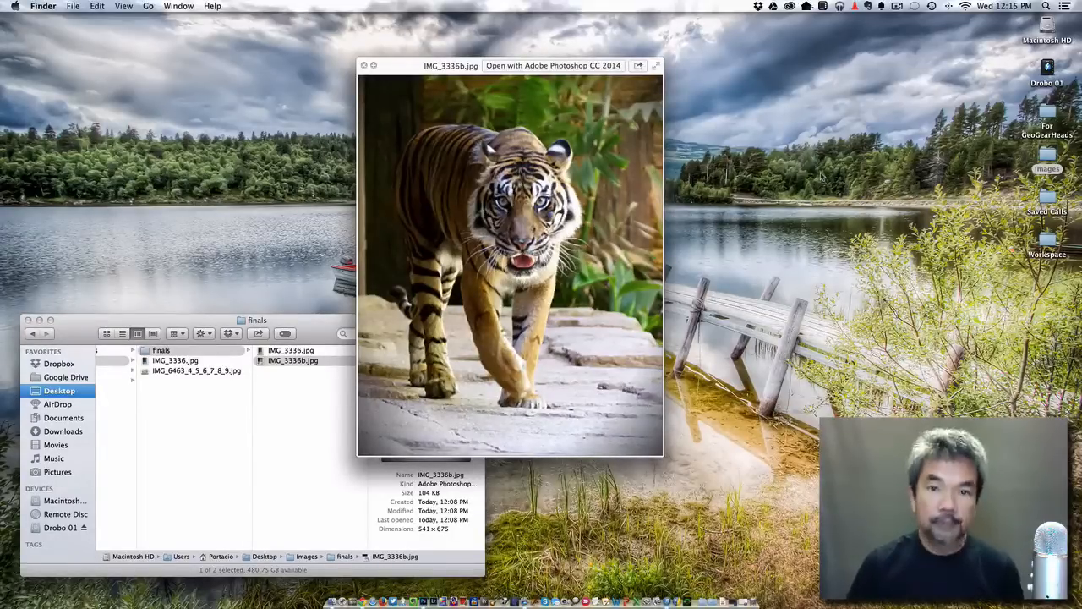
- Switch to Chrome, launch Pixlr Editor and open IMG_3336.jpg from the Images folder on the computer
{"action": "key", "text": "ctrl+Right"}
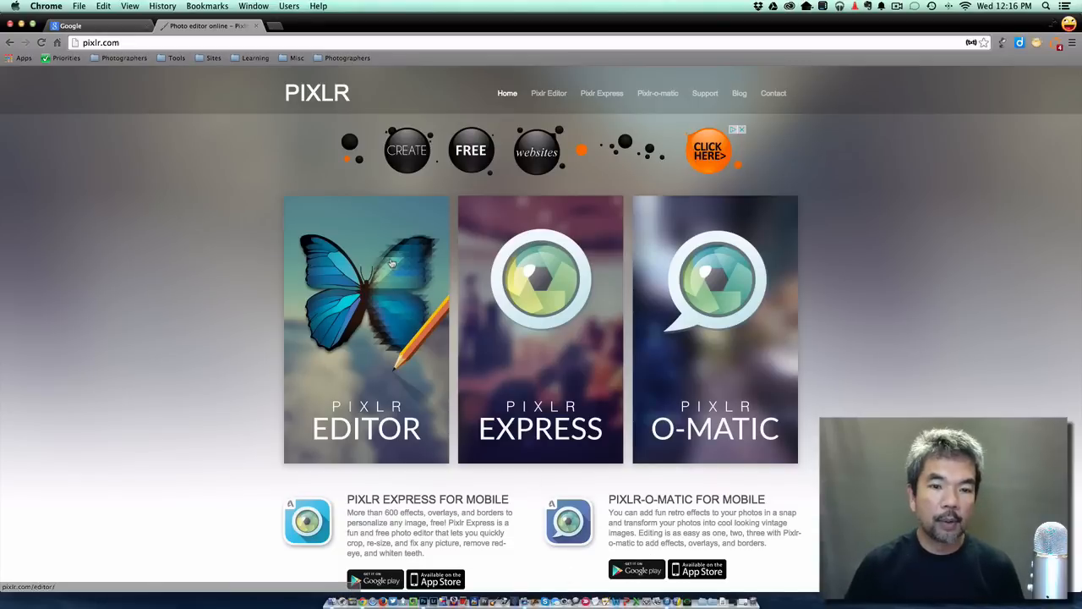
{"action": "left_click", "coordinate": [359, 319]}
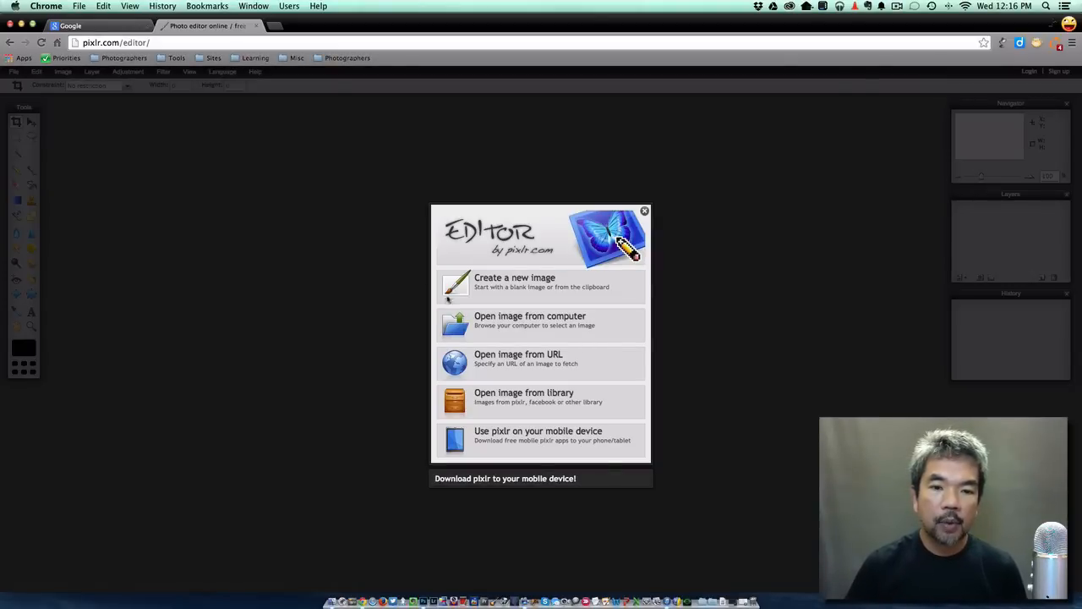
{"action": "left_click", "coordinate": [546, 325]}
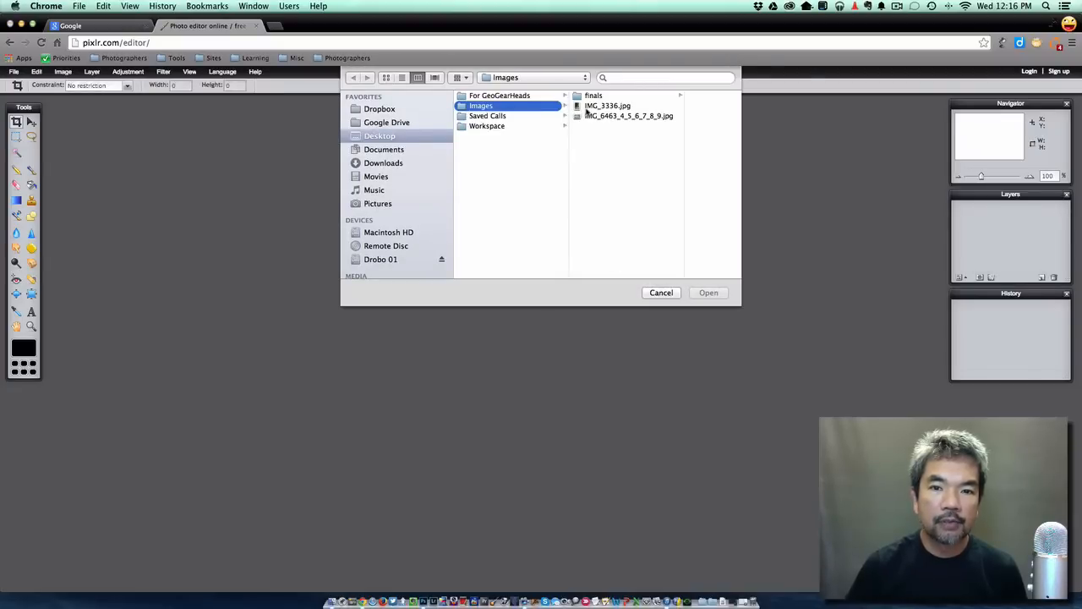
{"action": "left_click", "coordinate": [586, 110]}
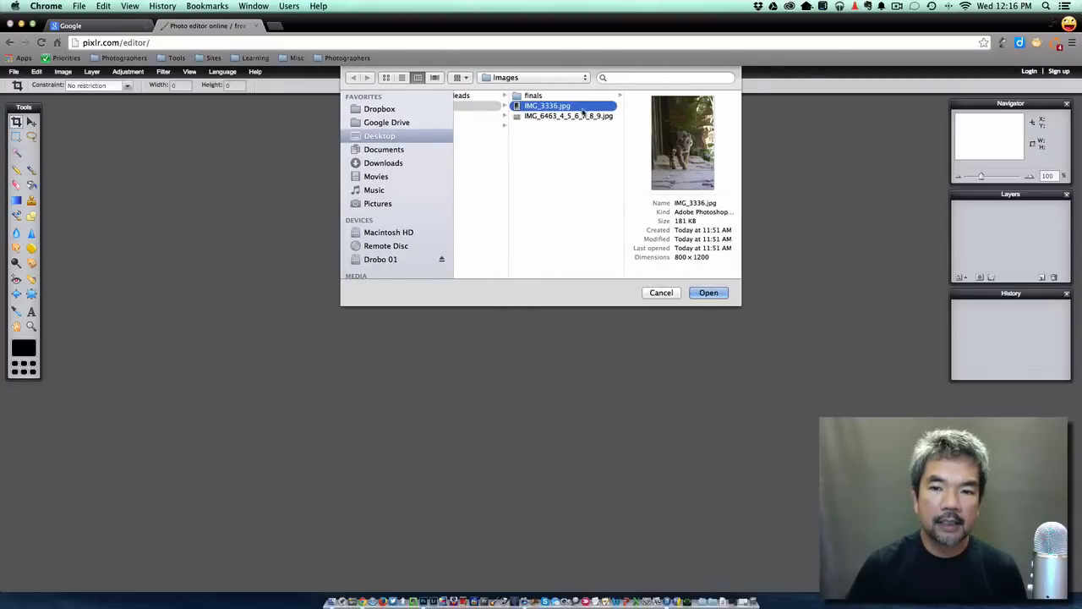
{"action": "left_click", "coordinate": [708, 292]}
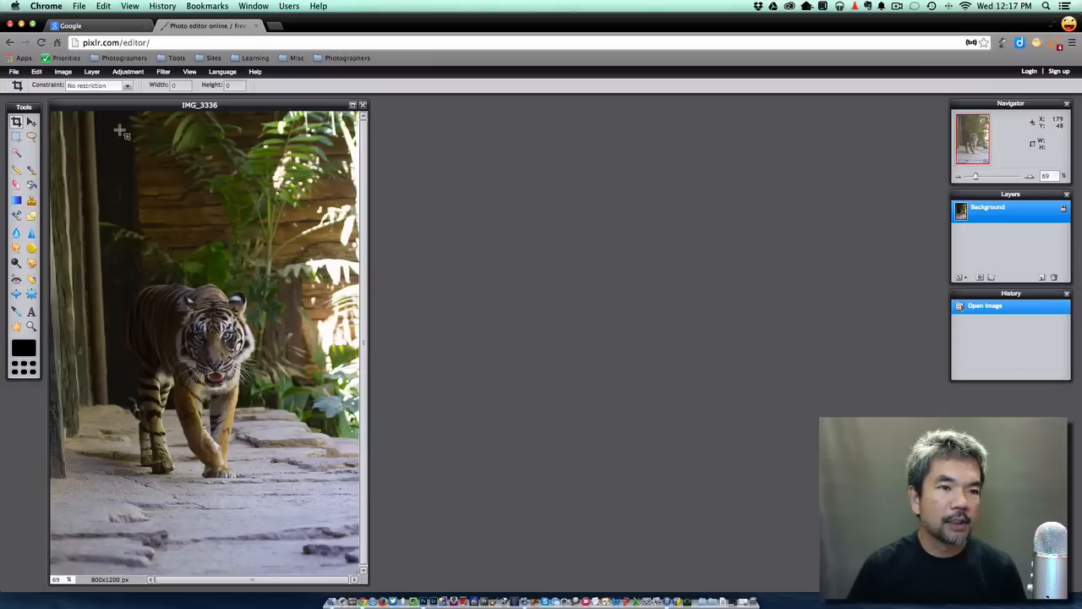
- Rotate the tiger photo slightly clockwise with Free transform and apply the rotation
{"action": "left_click", "coordinate": [63, 73]}
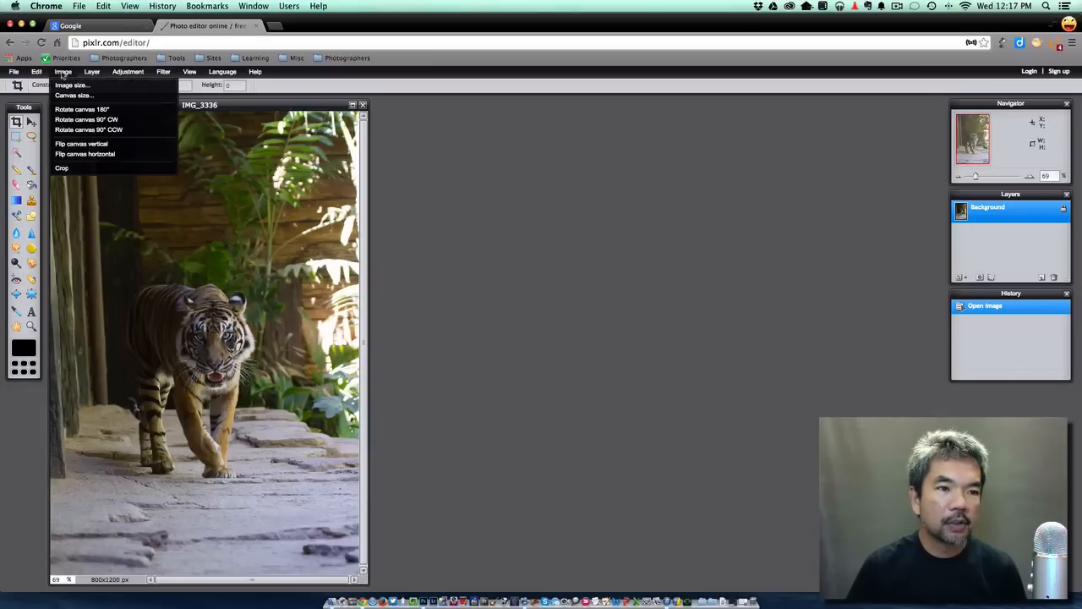
{"action": "mouse_move", "coordinate": [36, 72]}
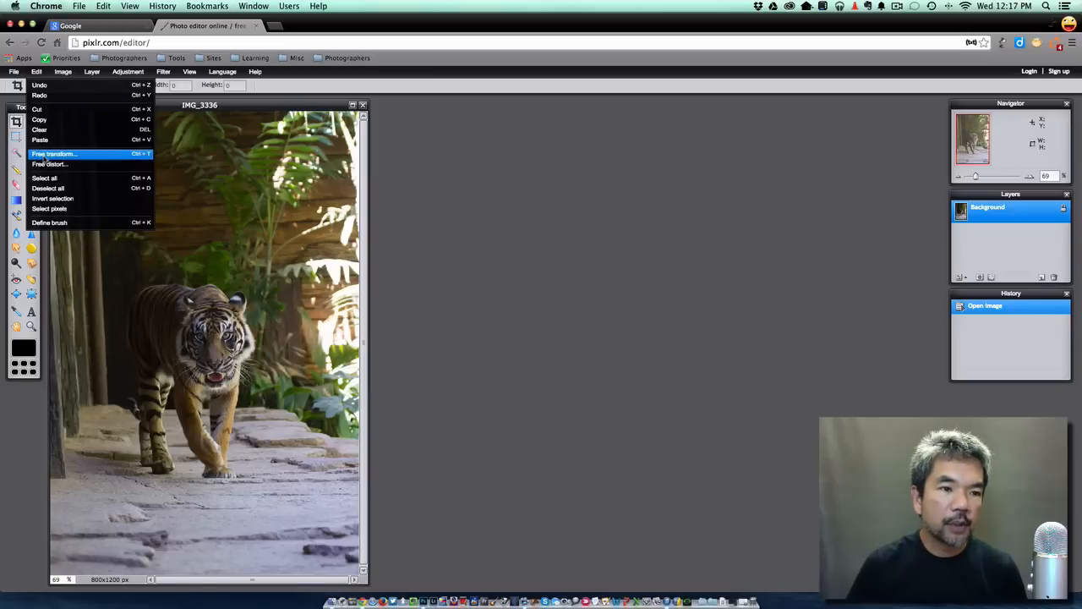
{"action": "left_click", "coordinate": [47, 156]}
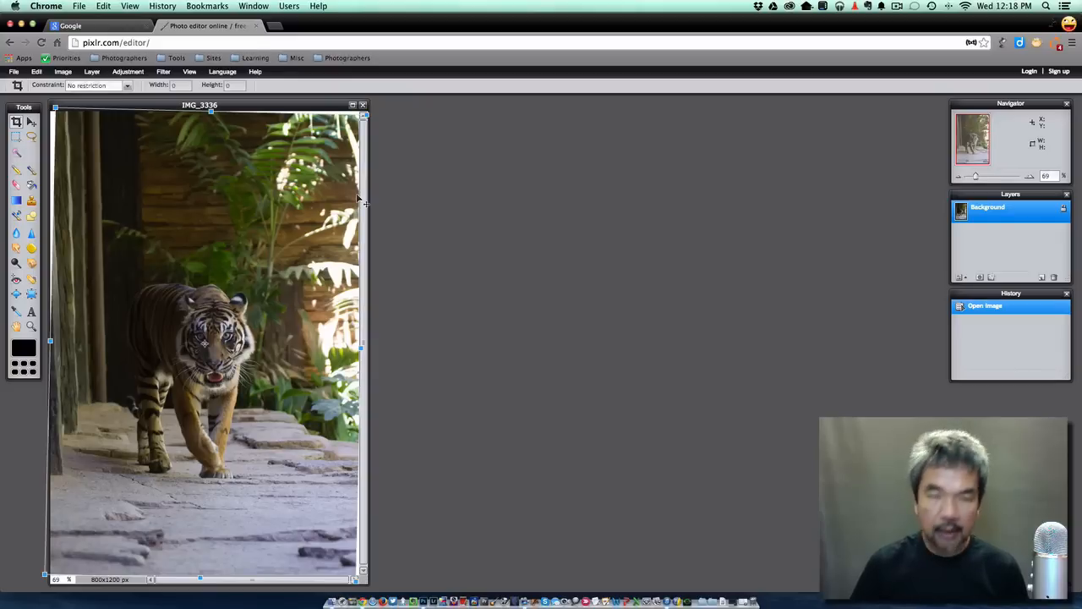
{"action": "key", "text": "Return"}
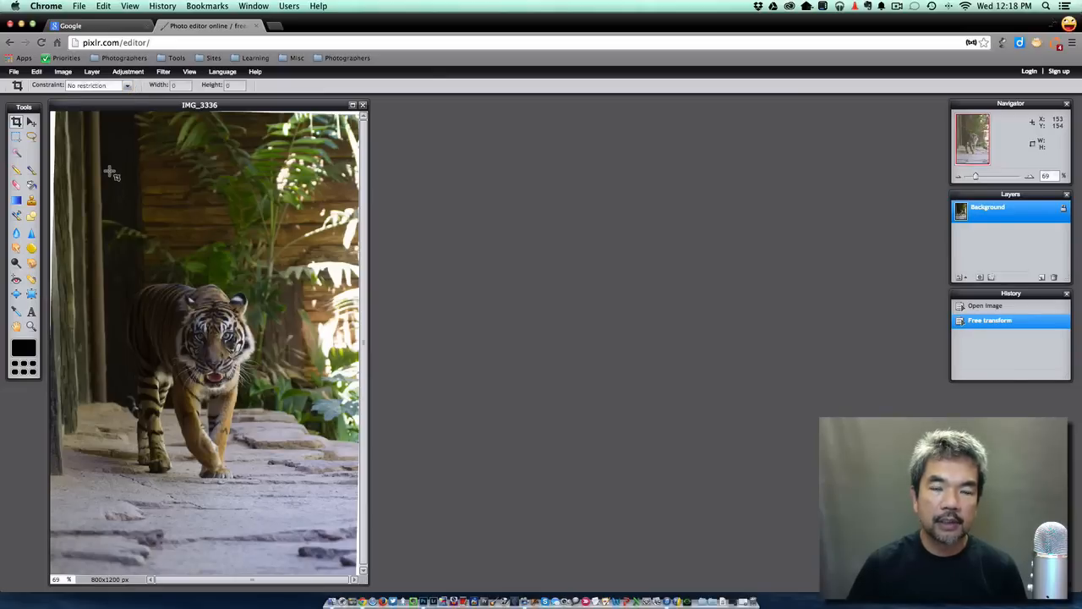
{"action": "left_click_drag", "start_coordinate": [85, 185], "coordinate": [305, 491]}
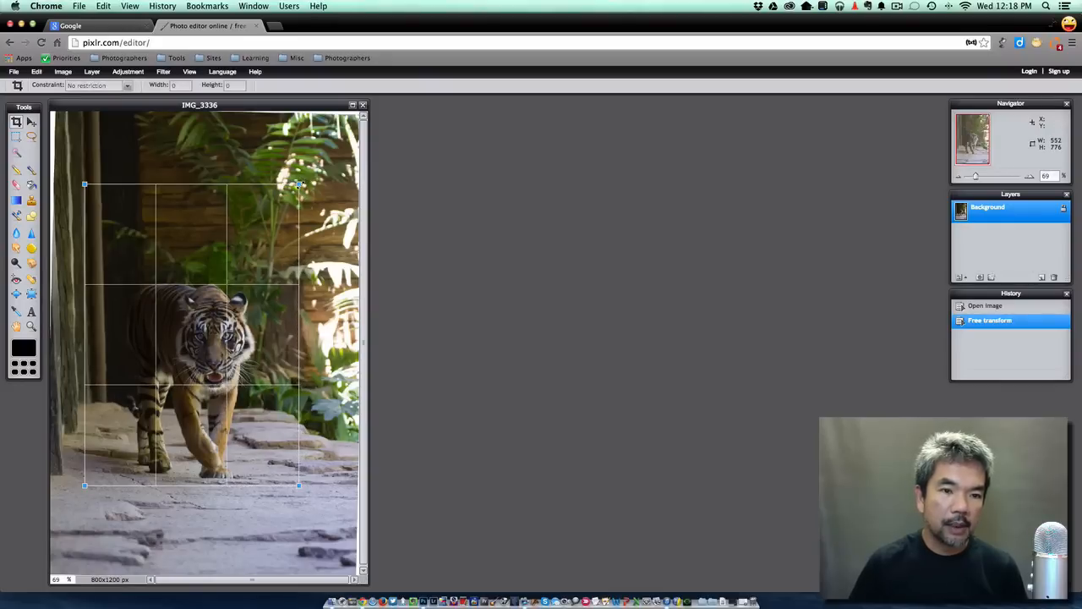
{"action": "left_click_drag", "start_coordinate": [301, 181], "coordinate": [353, 247]}
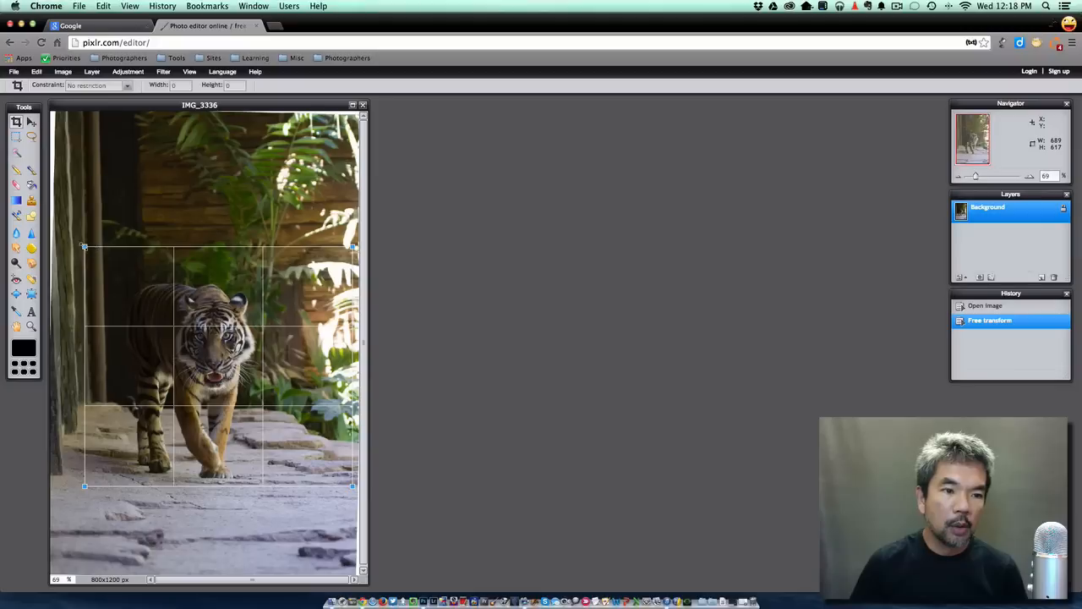
{"action": "left_click_drag", "start_coordinate": [85, 247], "coordinate": [55, 267]}
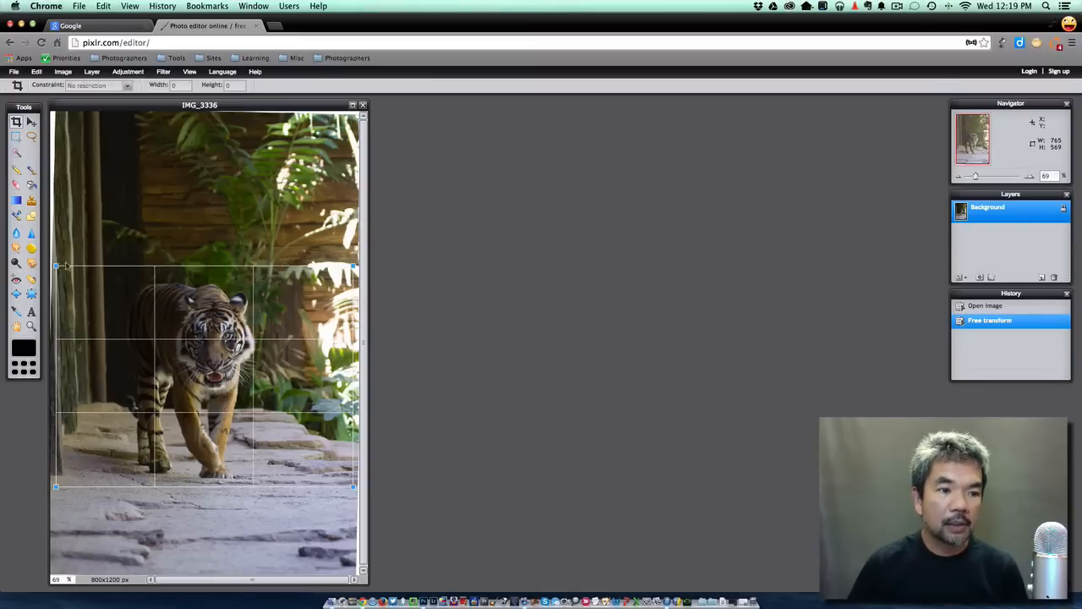
{"action": "left_click", "coordinate": [130, 252]}
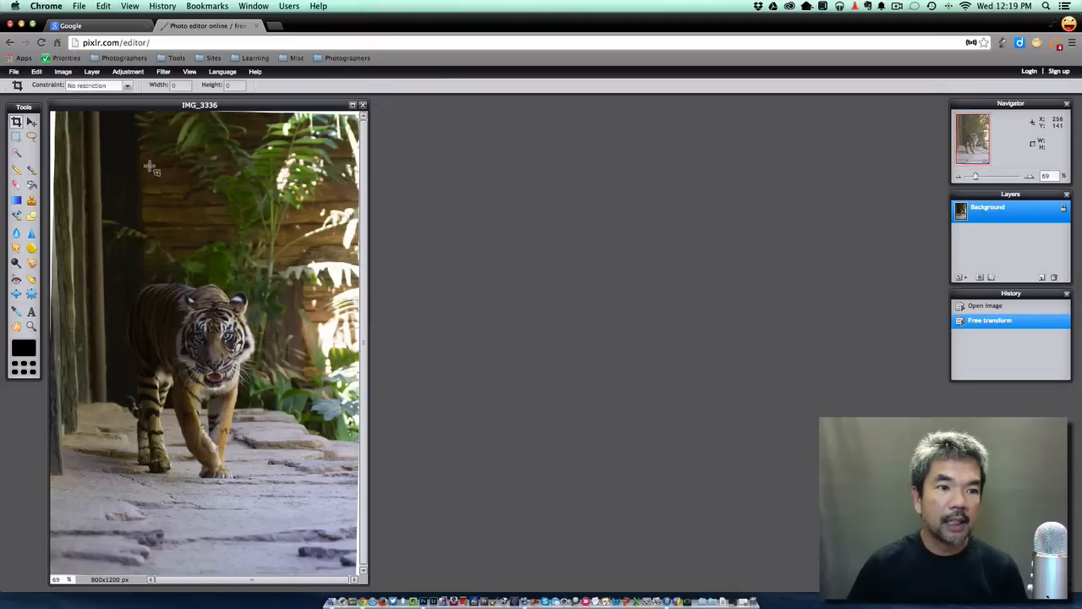
- Rotate the photo a little further clockwise with a second Free transform and apply it
{"action": "left_click", "coordinate": [63, 73]}
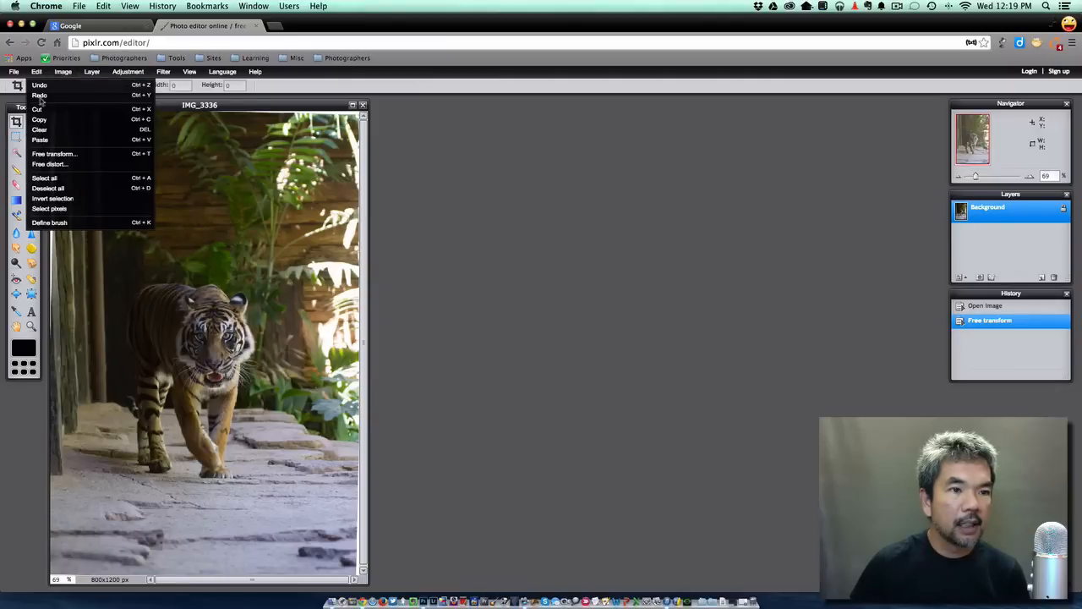
{"action": "left_click", "coordinate": [41, 153]}
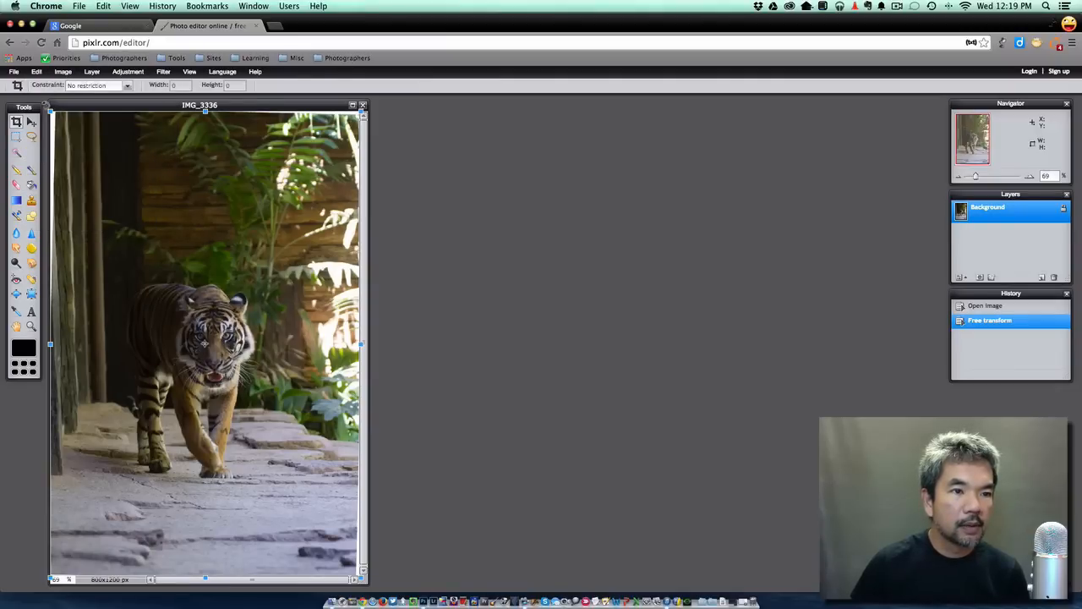
{"action": "left_click_drag", "start_coordinate": [46, 102], "coordinate": [48, 100]}
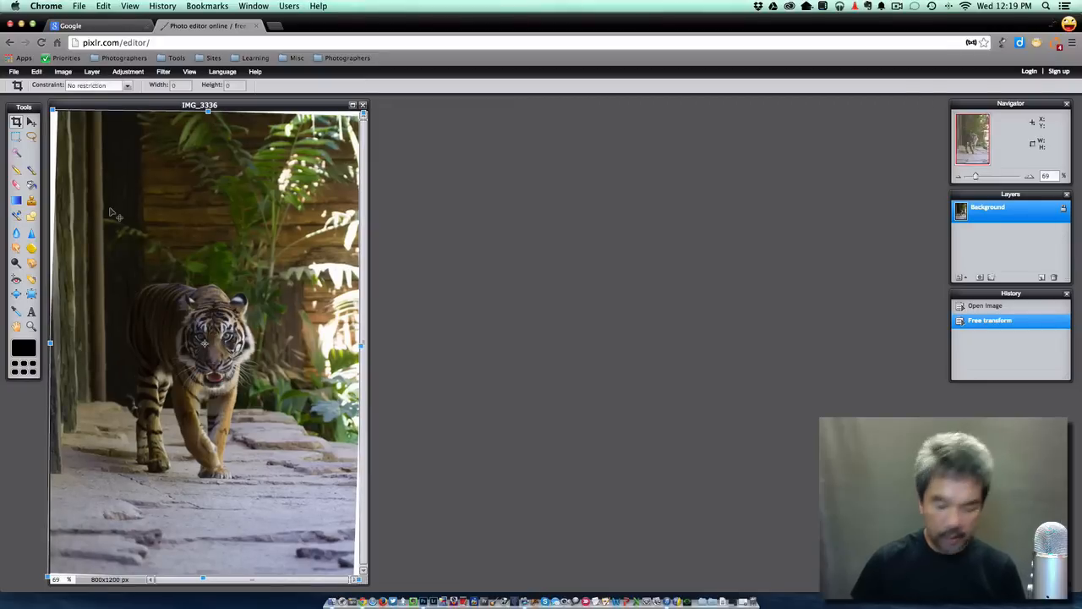
{"action": "key", "text": "Return"}
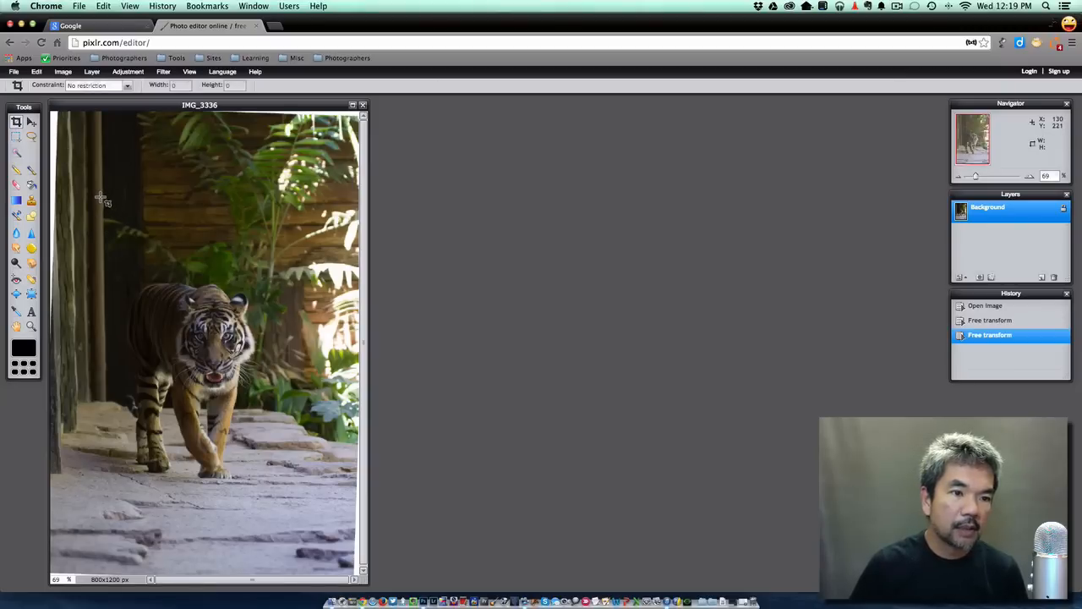
- Constrain the Crop tool to an aspect ratio with width 4 and height 6
{"action": "left_click_drag", "start_coordinate": [103, 199], "coordinate": [277, 400]}
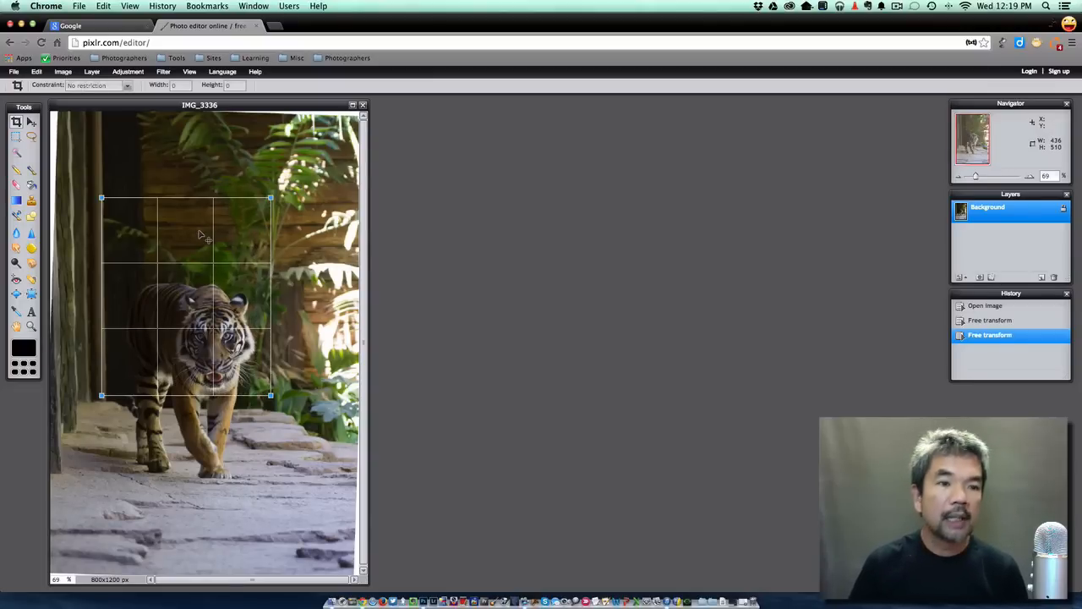
{"action": "key", "text": "Escape"}
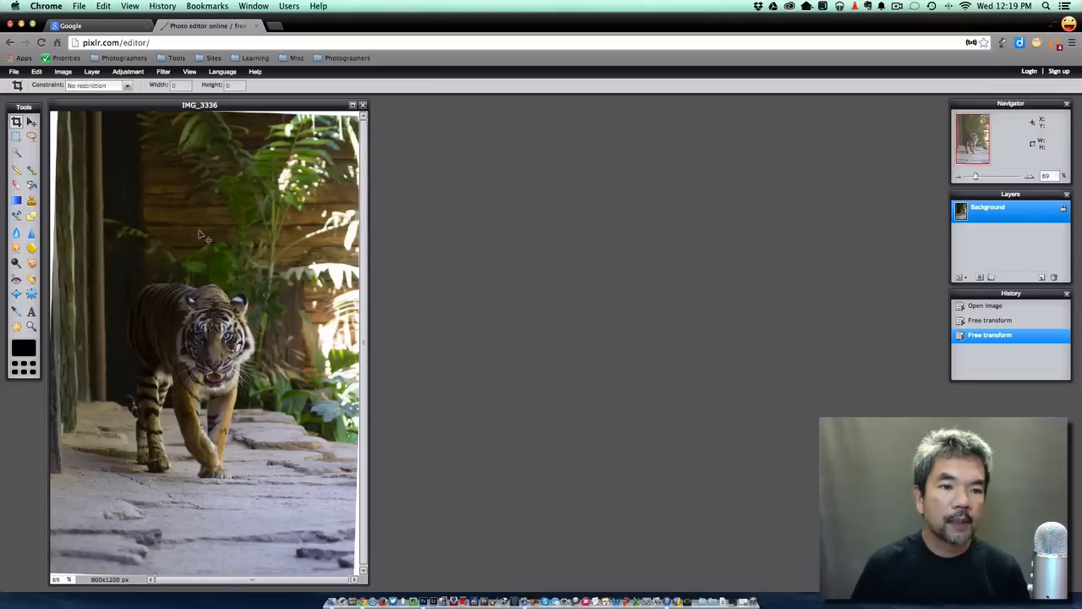
{"action": "left_click", "coordinate": [127, 88]}
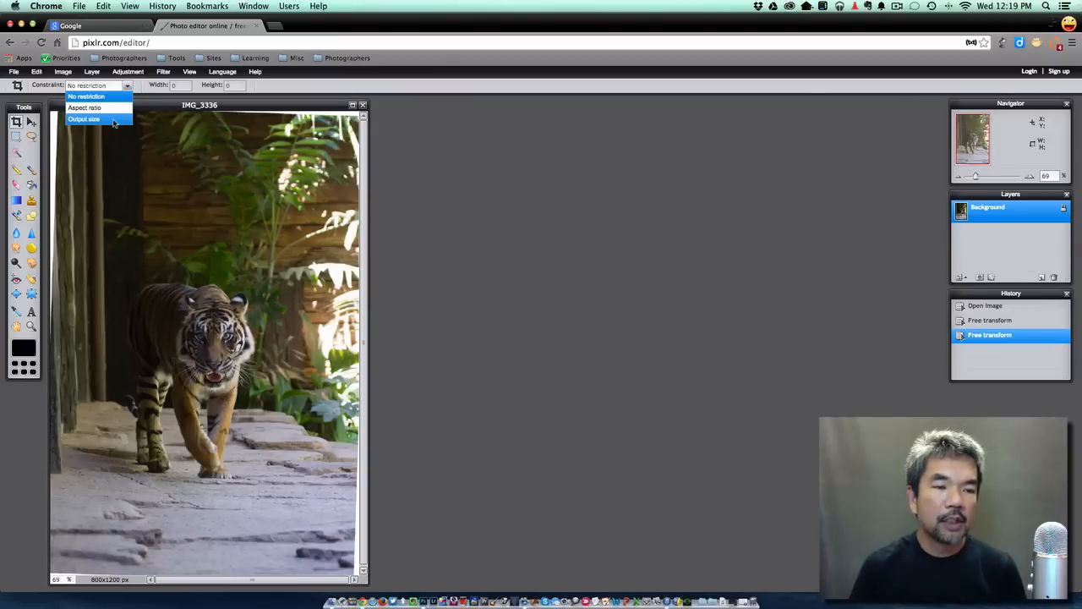
{"action": "left_click", "coordinate": [114, 110]}
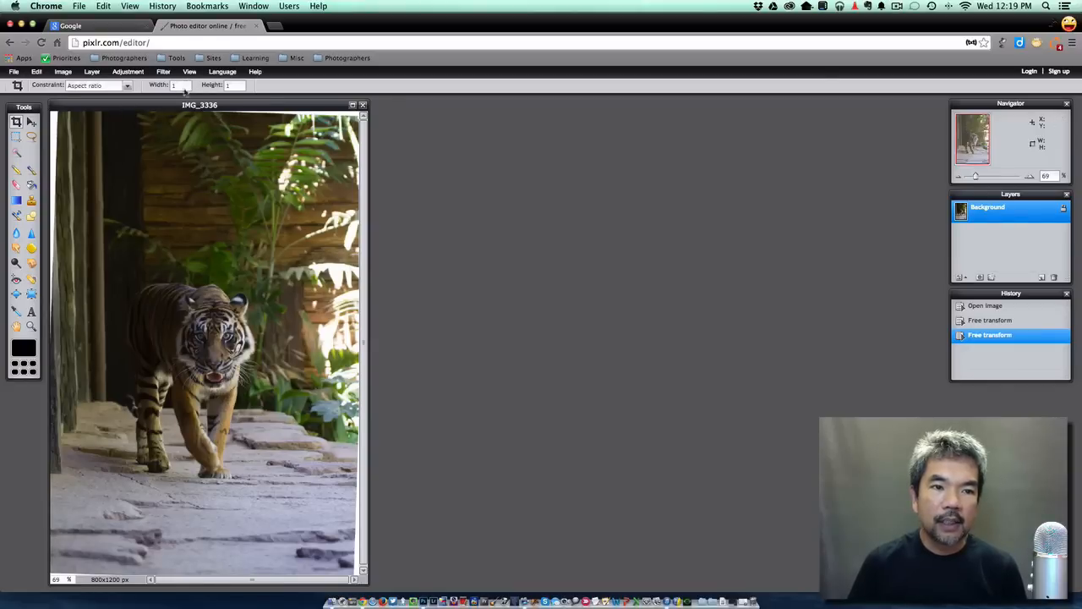
{"action": "left_click", "coordinate": [178, 87]}
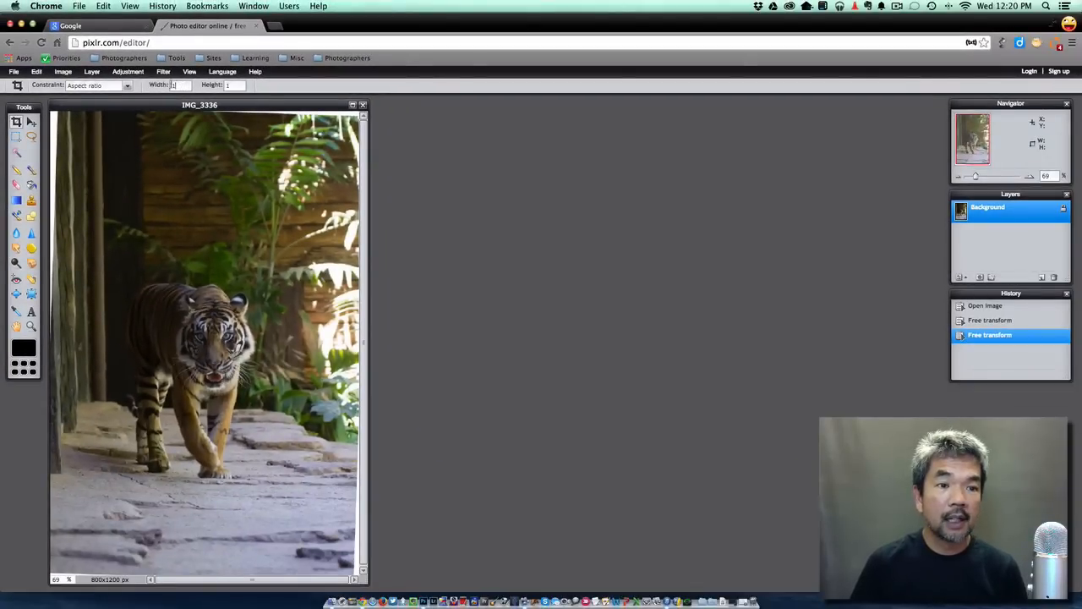
{"action": "left_click", "coordinate": [228, 85]}
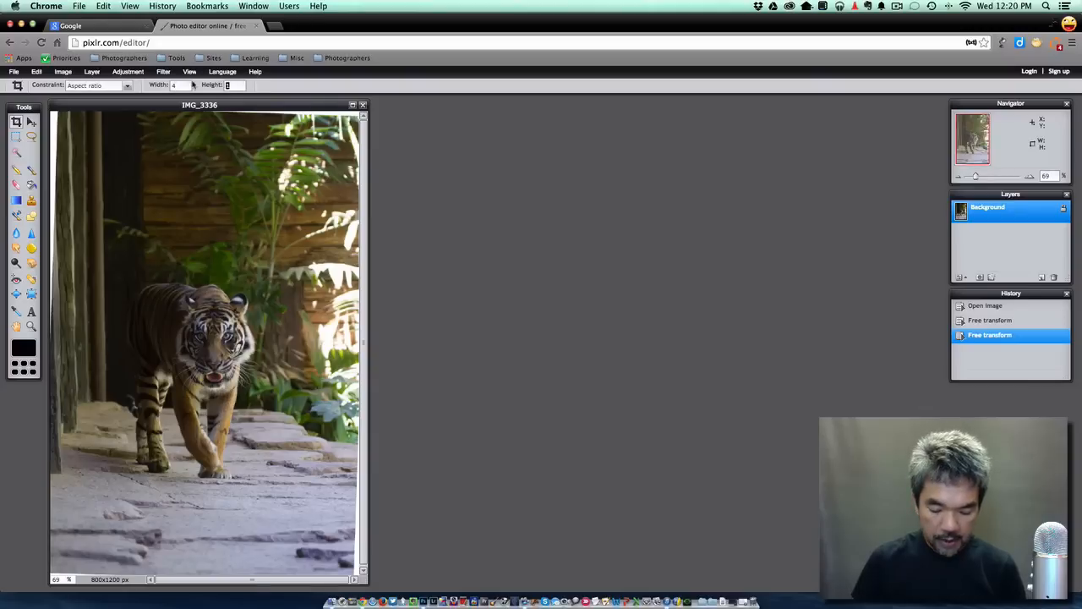
{"action": "type", "text": "6"}
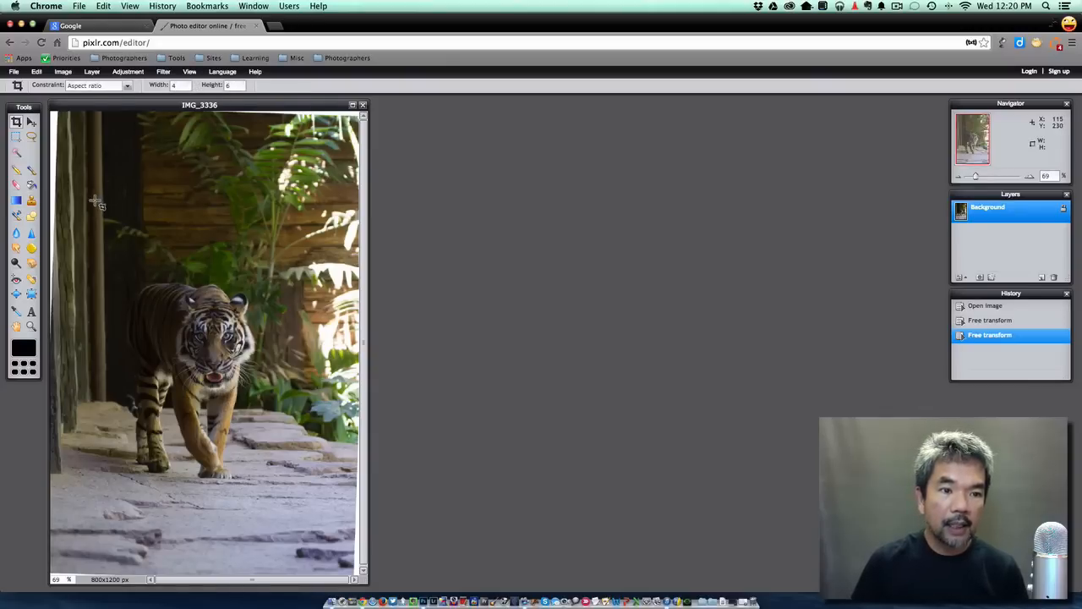
{"action": "left_click_drag", "start_coordinate": [94, 200], "coordinate": [292, 495]}
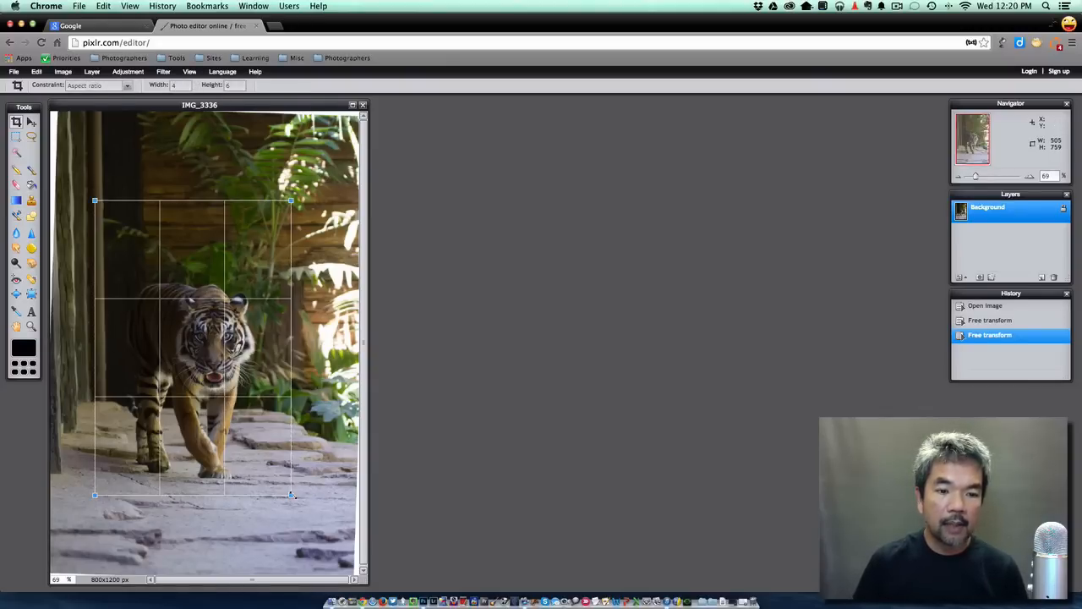
{"action": "key", "text": "Return"}
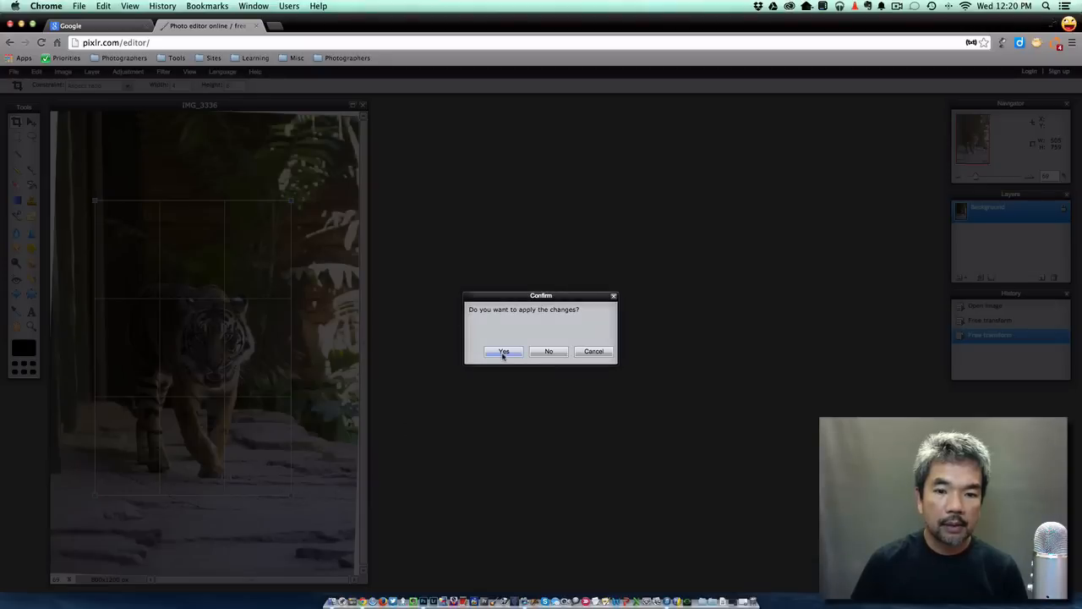
{"action": "left_click", "coordinate": [548, 351]}
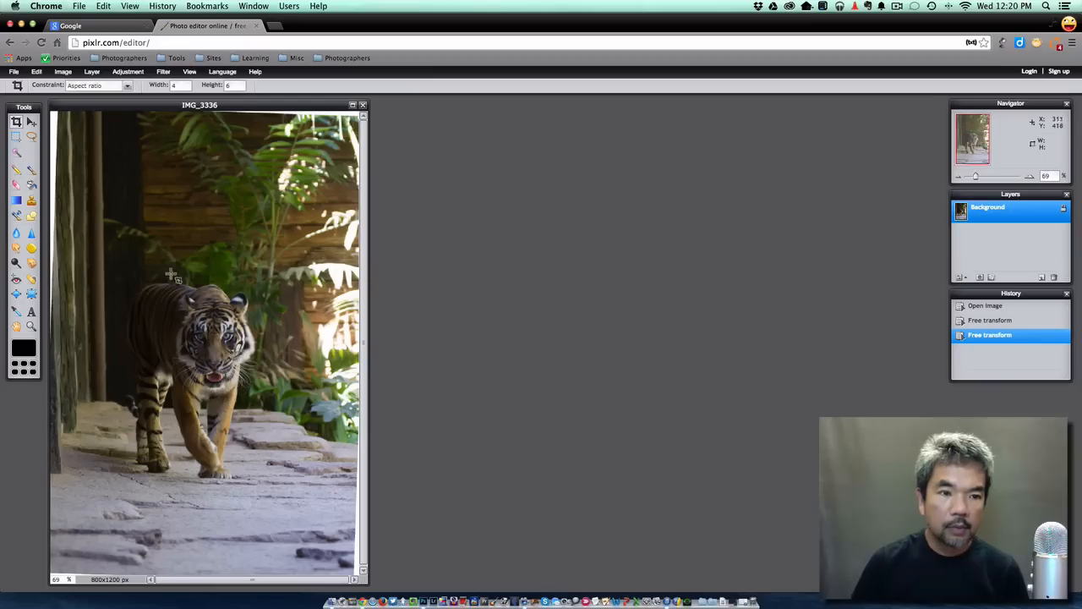
{"action": "left_click_drag", "start_coordinate": [93, 204], "coordinate": [296, 514]}
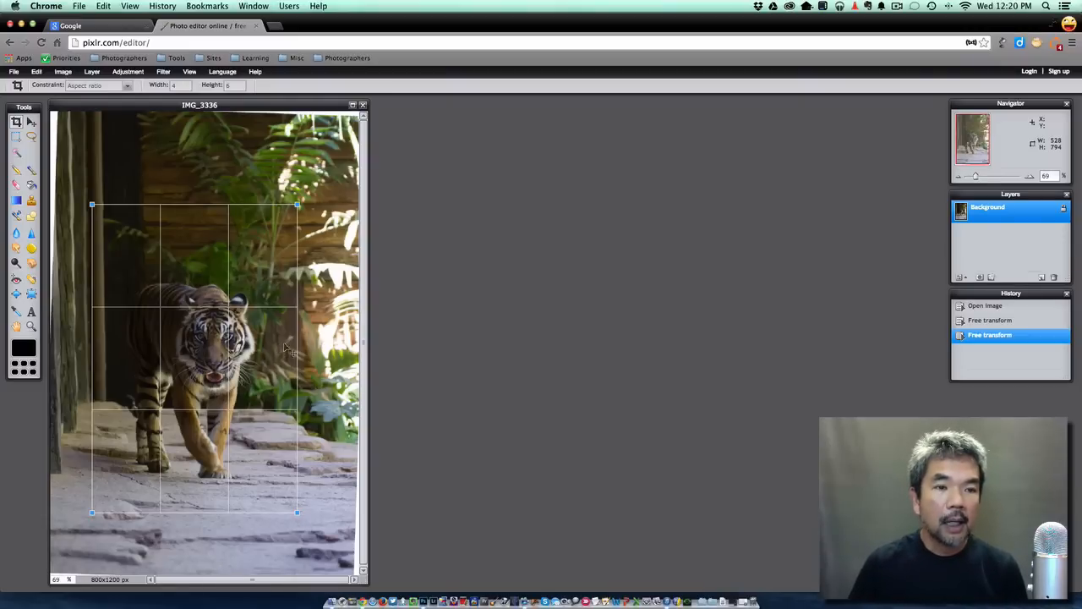
{"action": "left_click", "coordinate": [121, 121]}
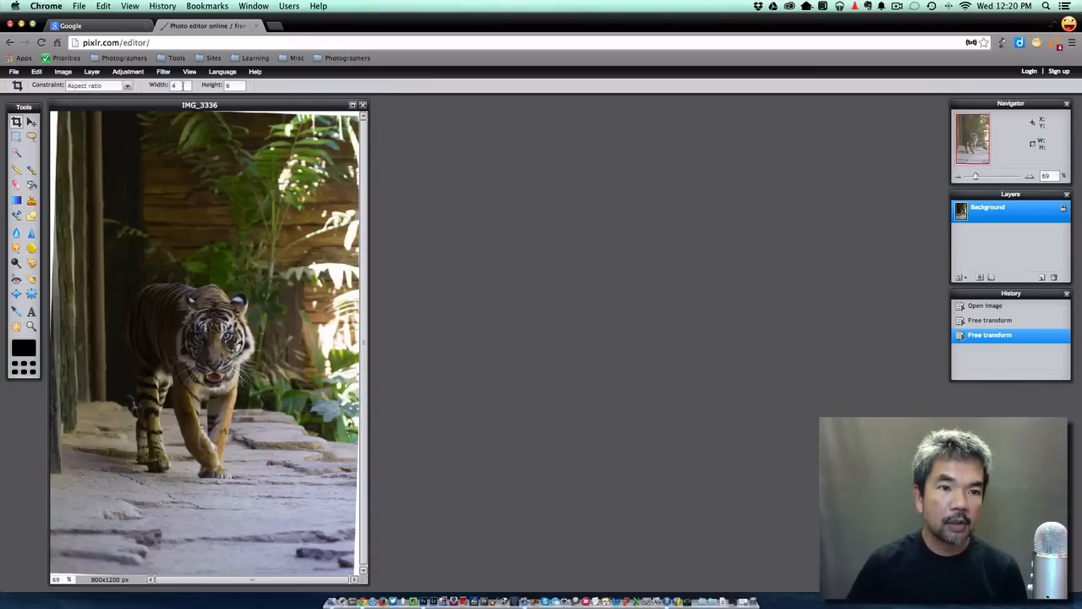
- Change the crop aspect ratio to width 8 and height 10
{"action": "left_click_drag", "start_coordinate": [183, 85], "coordinate": [158, 85]}
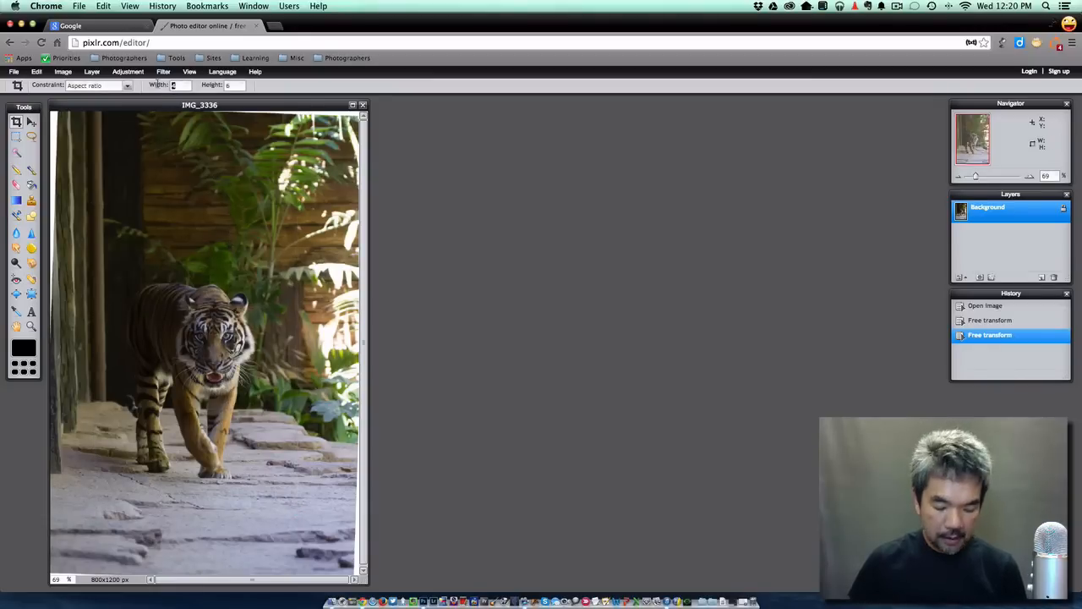
{"action": "type", "text": "8"}
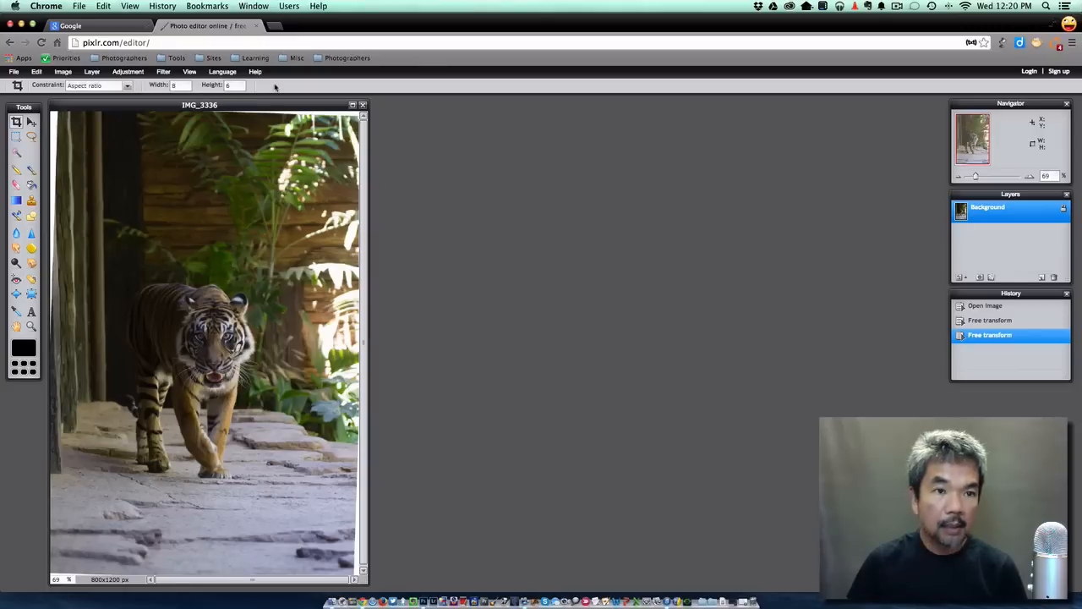
{"action": "left_click_drag", "start_coordinate": [228, 86], "coordinate": [204, 82]}
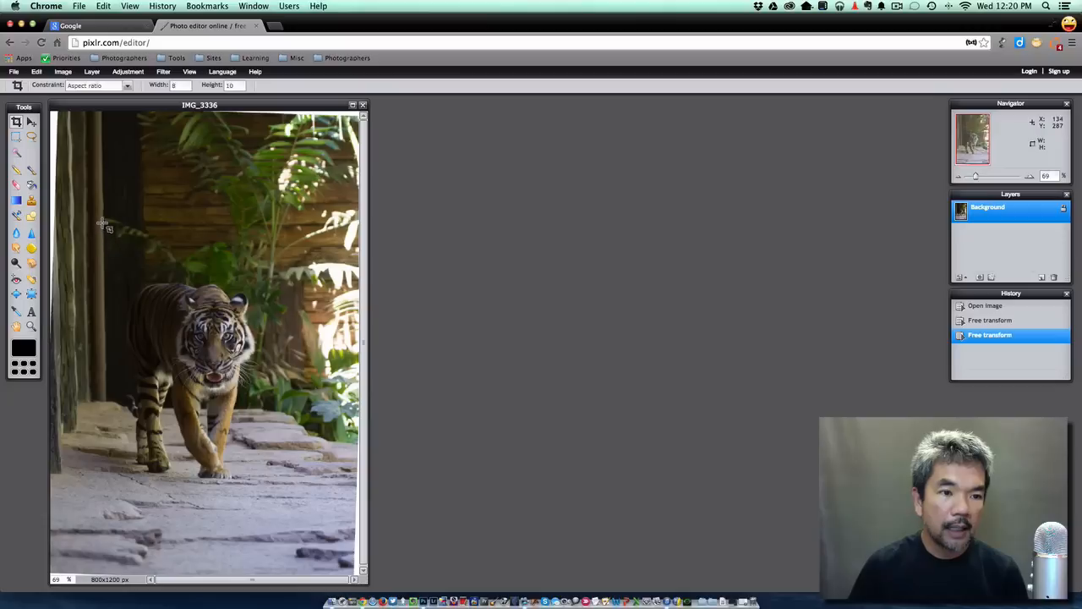
- Frame the walking tiger closely with a crop area of about 521 × 652 px and apply the crop
{"action": "left_click_drag", "start_coordinate": [101, 222], "coordinate": [313, 502]}
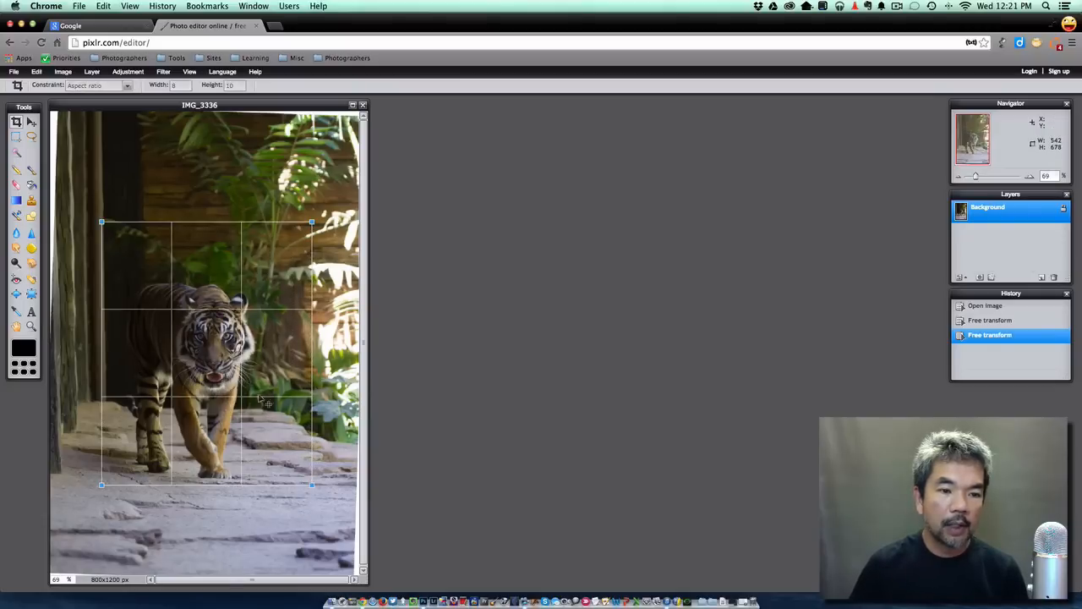
{"action": "left_click_drag", "start_coordinate": [245, 346], "coordinate": [234, 365]}
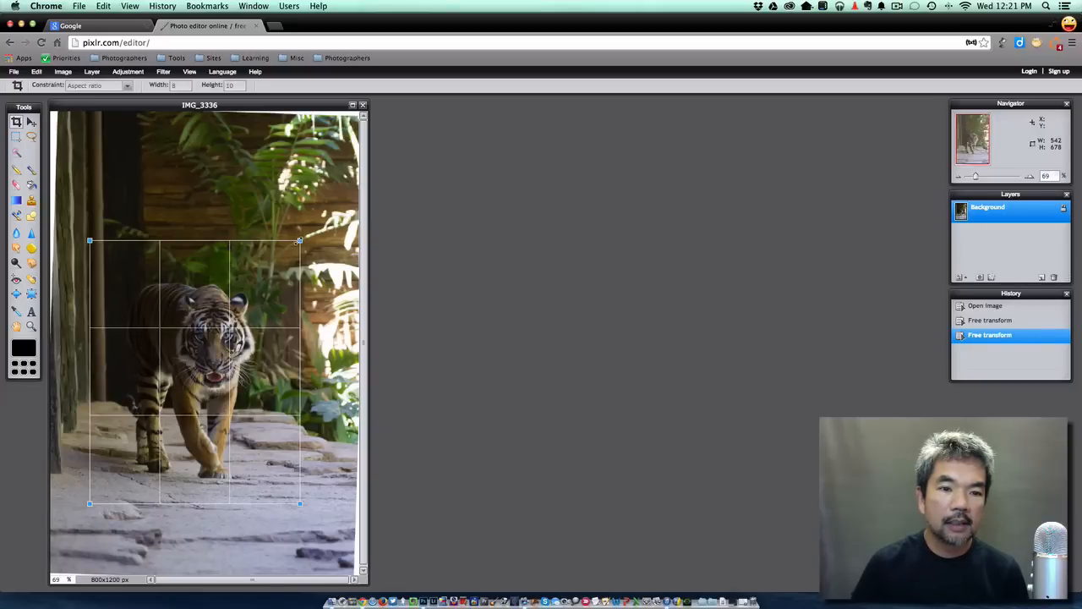
{"action": "left_click_drag", "start_coordinate": [300, 241], "coordinate": [328, 223]}
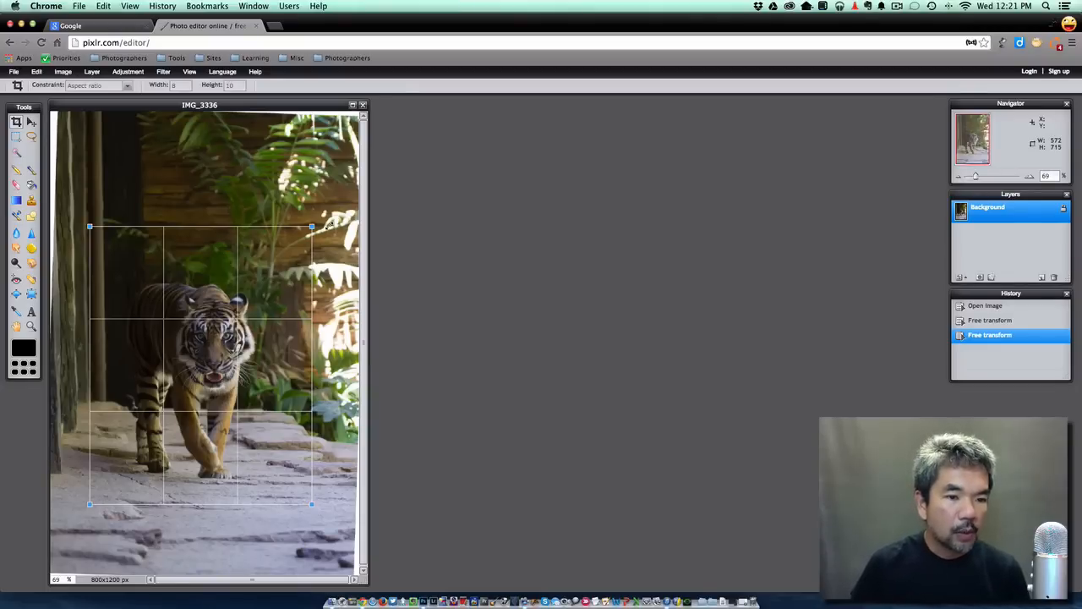
{"action": "left_click_drag", "start_coordinate": [328, 224], "coordinate": [315, 239]}
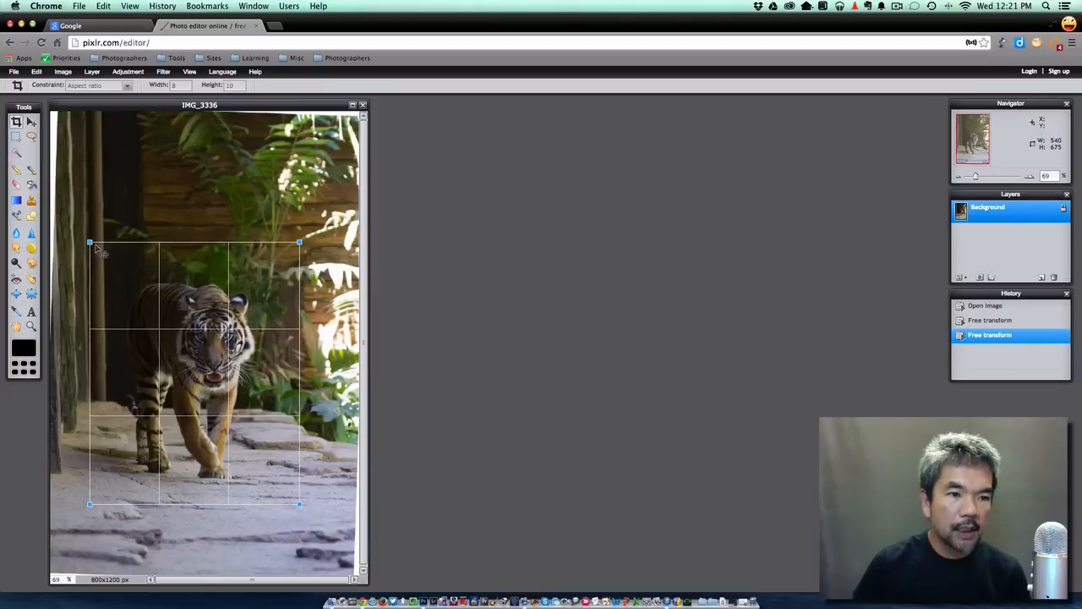
{"action": "left_click_drag", "start_coordinate": [95, 246], "coordinate": [96, 244]}
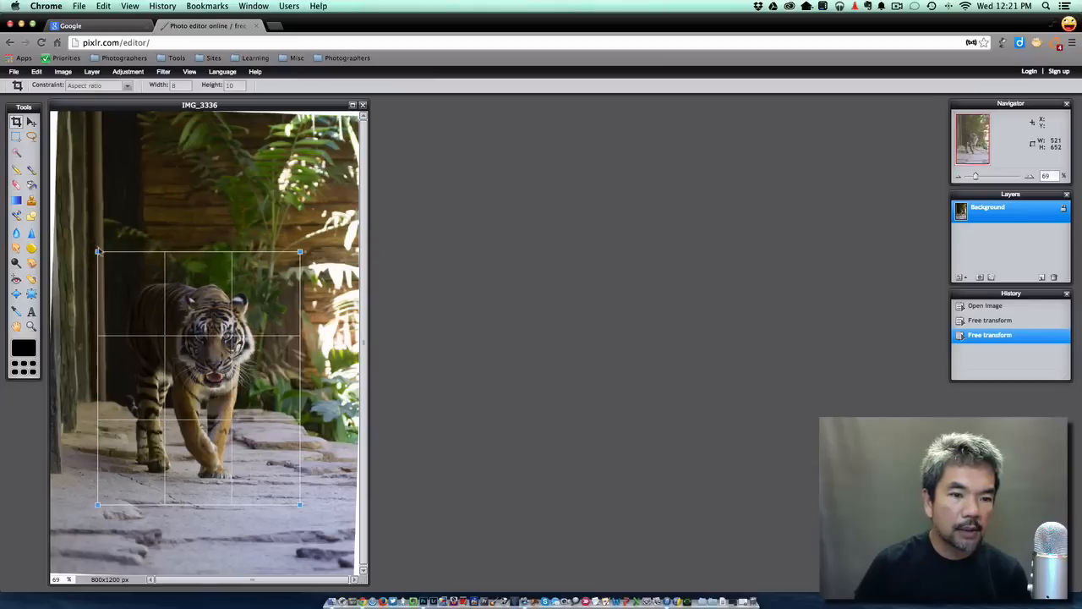
{"action": "left_click_drag", "start_coordinate": [198, 366], "coordinate": [194, 368]}
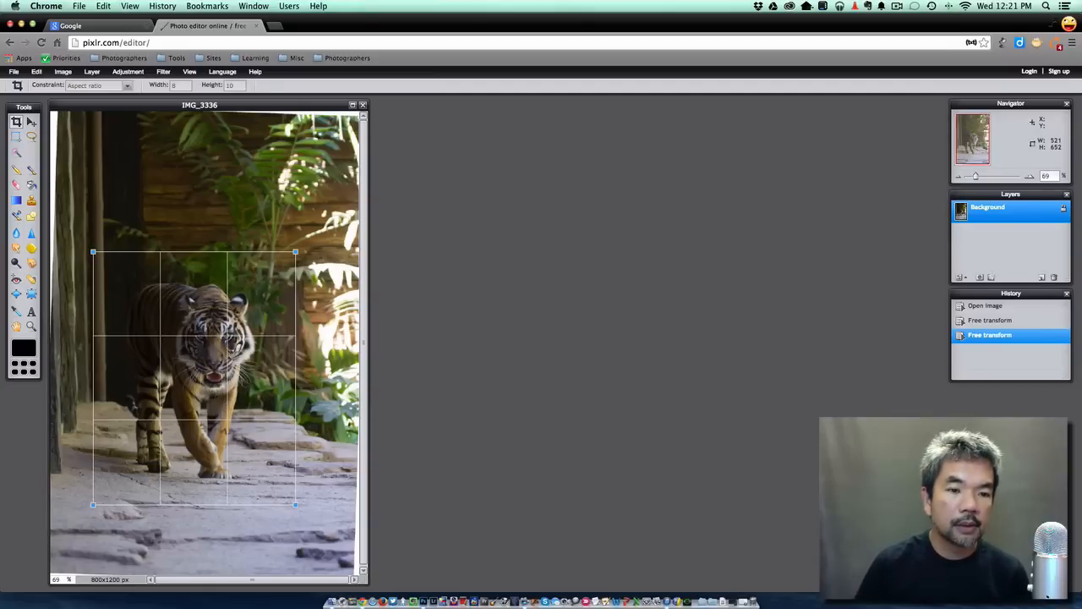
{"action": "key", "text": "Return"}
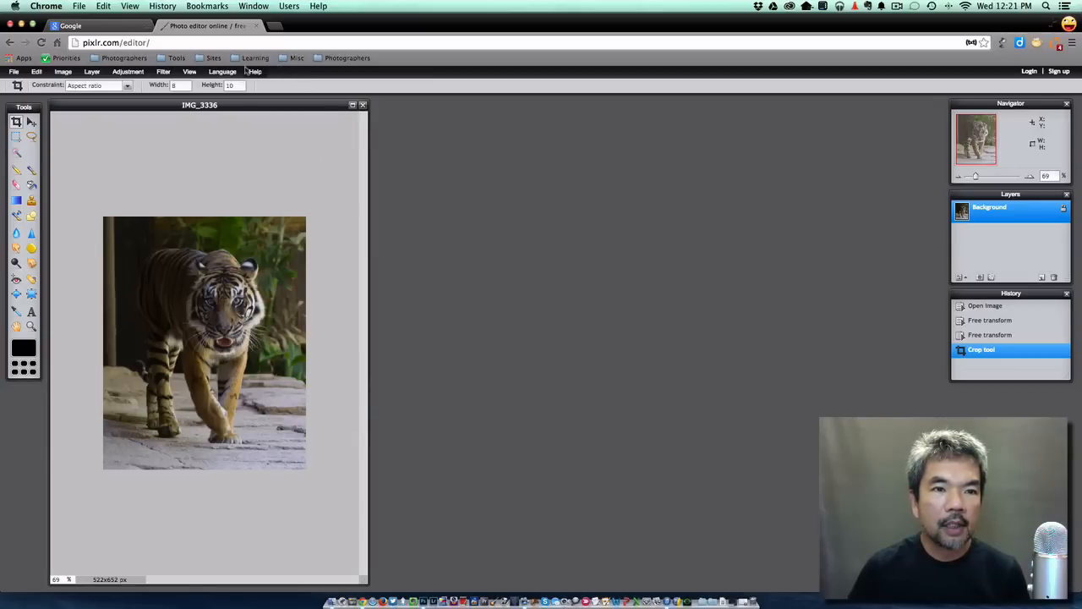
- Enlarge the view of the cropped photo to 100%
{"action": "left_click", "coordinate": [189, 73]}
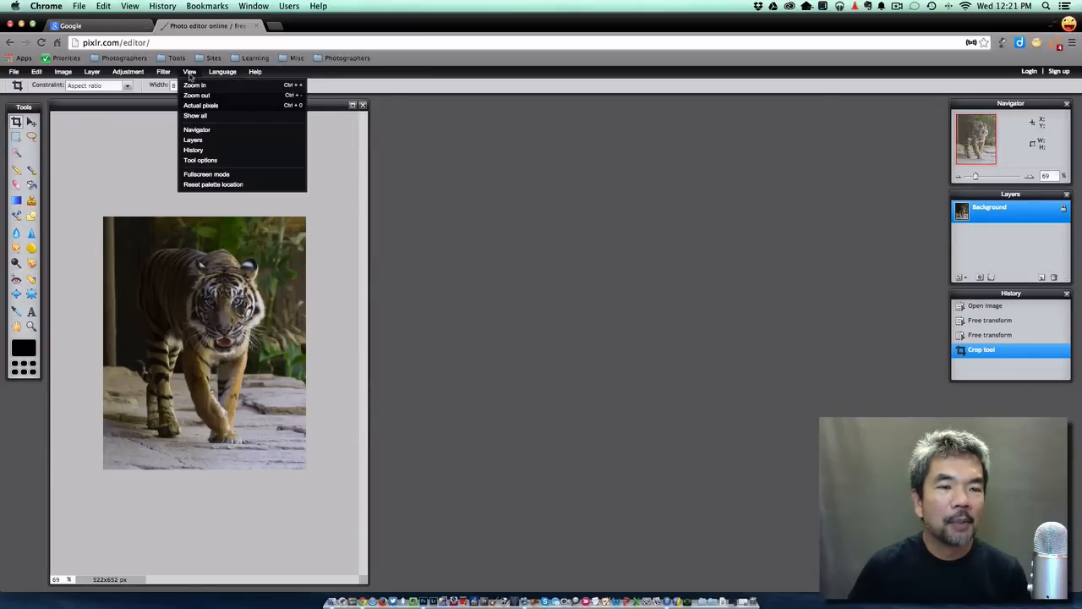
{"action": "left_click", "coordinate": [193, 86]}
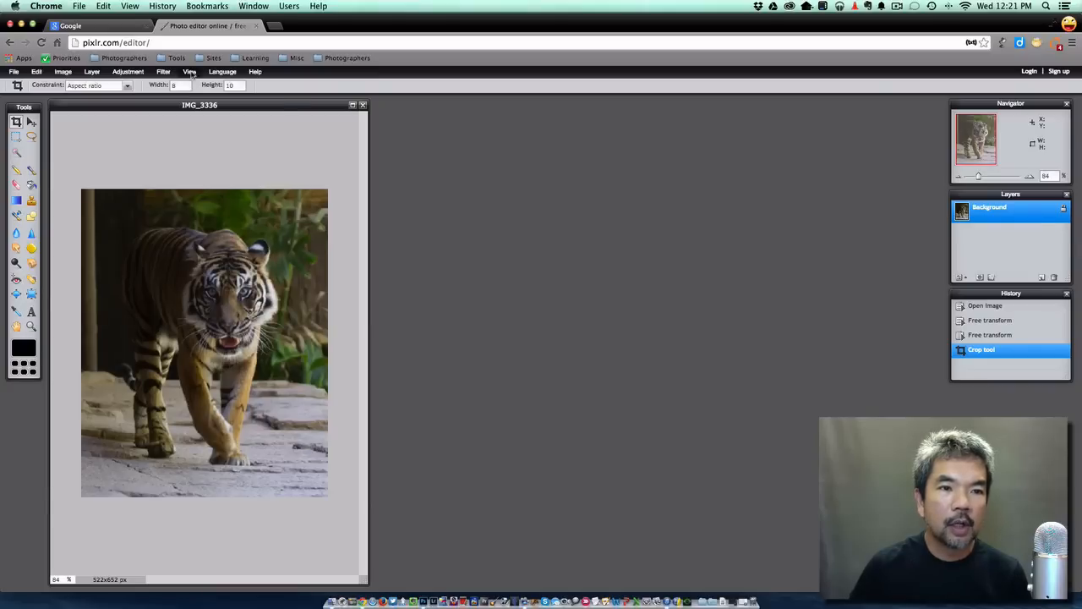
{"action": "left_click", "coordinate": [190, 72]}
{"action": "left_click", "coordinate": [194, 86]}
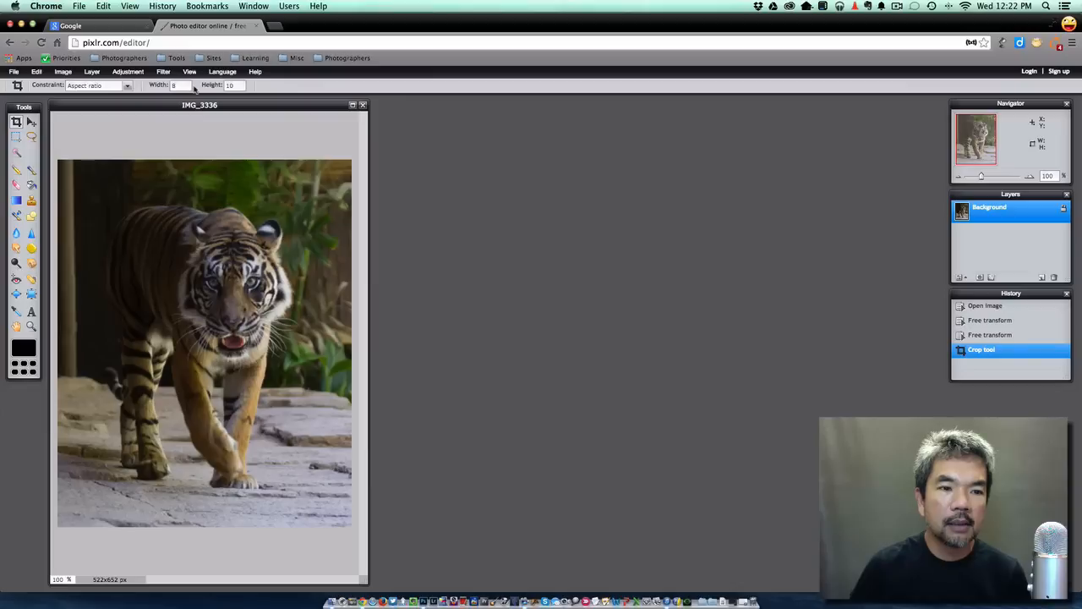
{"action": "left_click", "coordinate": [191, 72]}
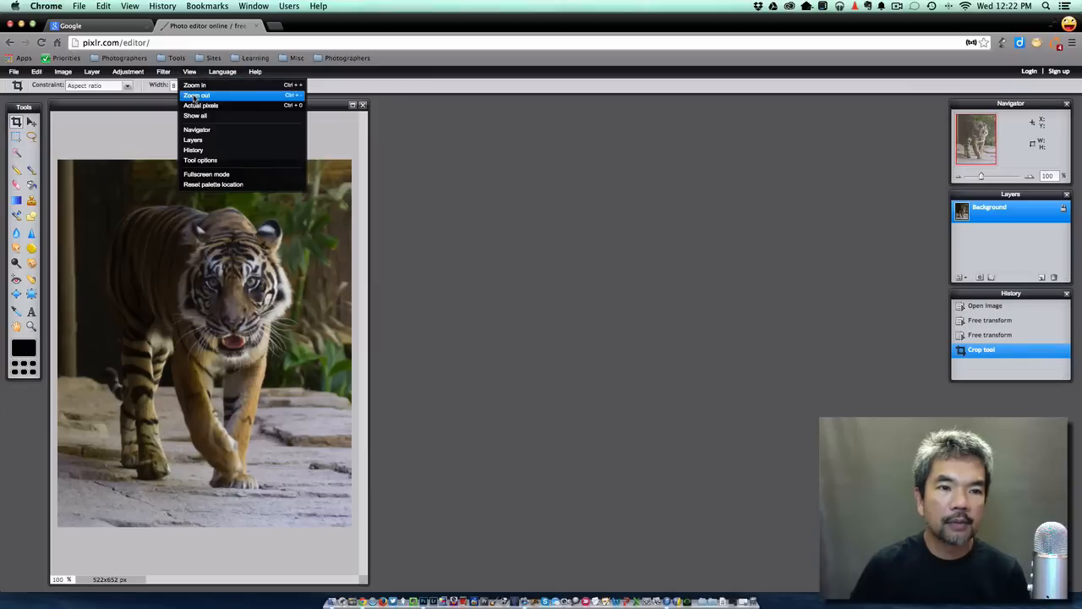
{"action": "left_click", "coordinate": [189, 72]}
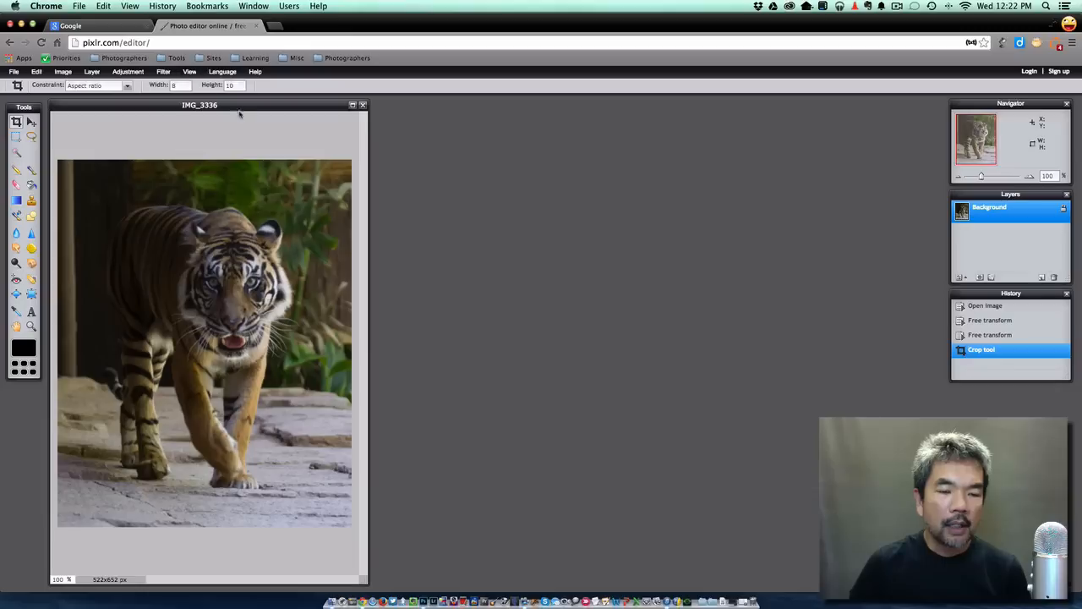
- Try brightening the cropped photo with Exposure values of 35 and 28, and discard the adjustment
{"action": "left_click", "coordinate": [62, 73]}
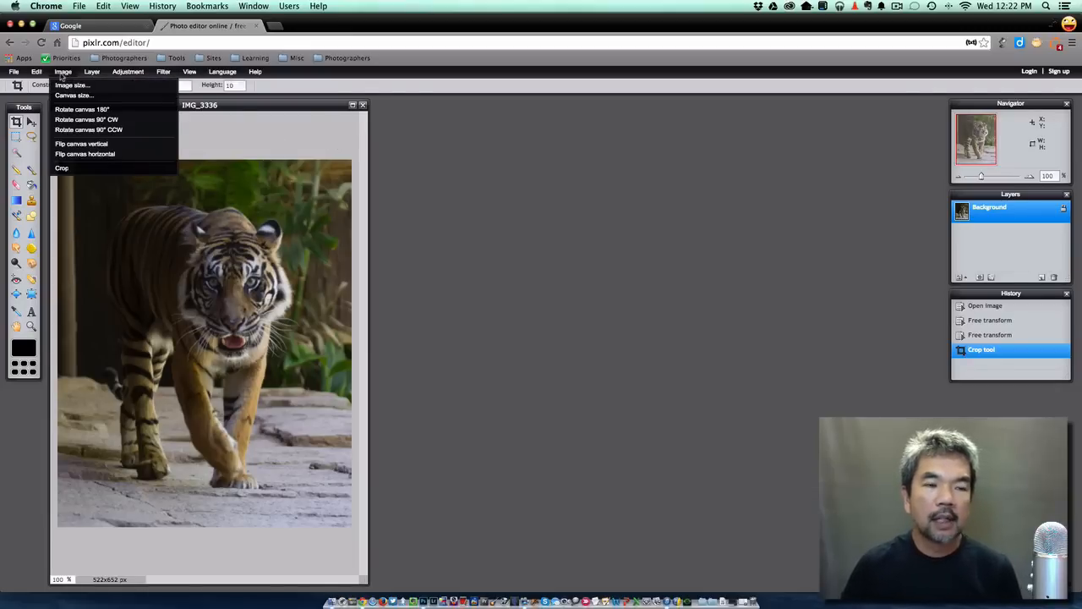
{"action": "mouse_move", "coordinate": [120, 74]}
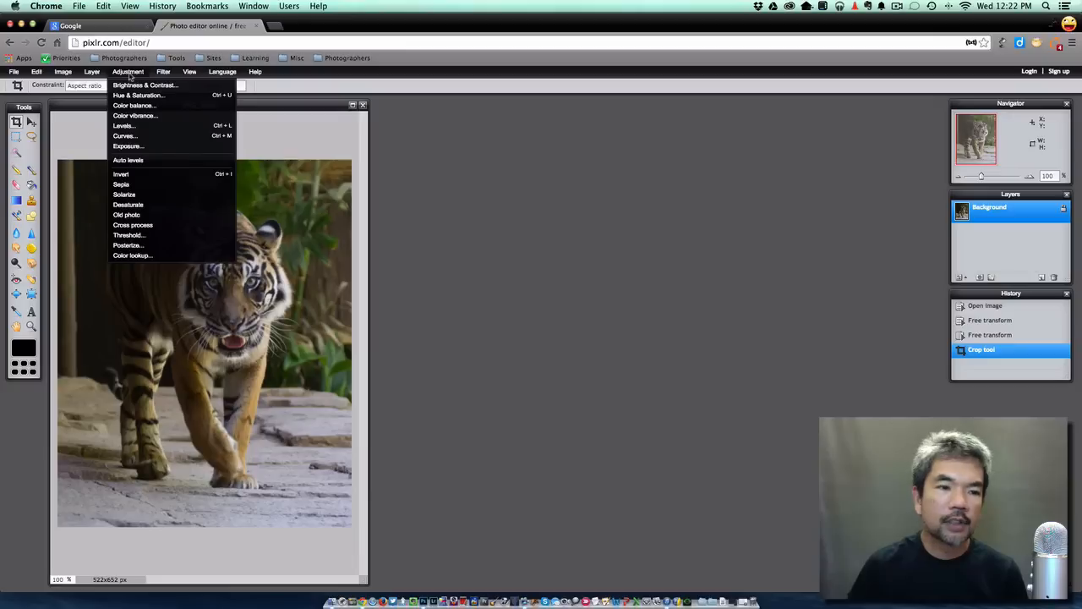
{"action": "left_click", "coordinate": [129, 148]}
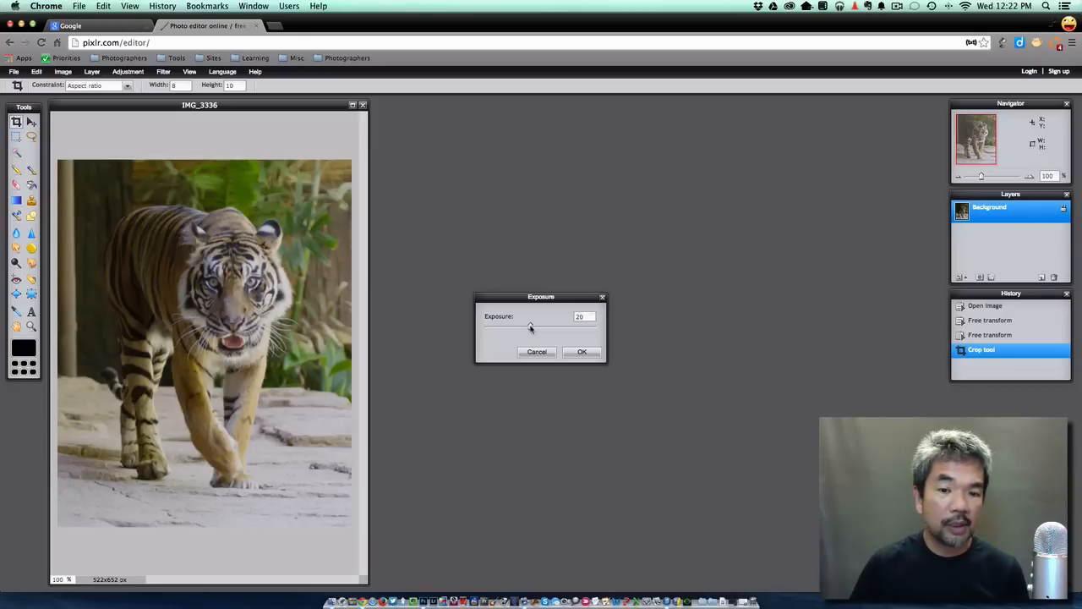
{"action": "left_click_drag", "start_coordinate": [530, 328], "coordinate": [563, 330]}
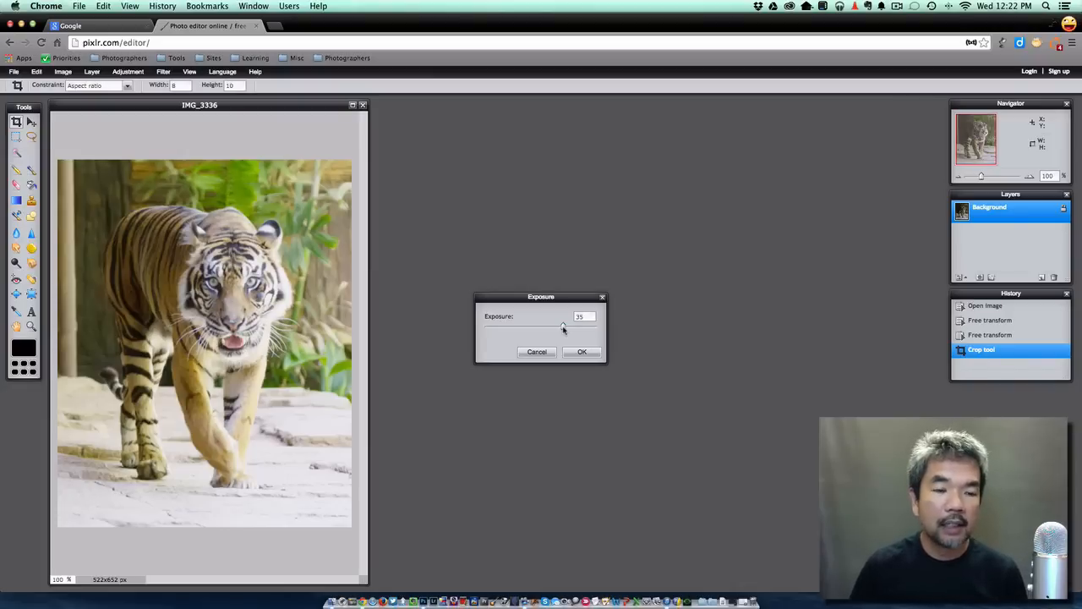
{"action": "mouse_move", "coordinate": [563, 329]}
{"action": "left_mouse_down"}
{"action": "mouse_move", "coordinate": [504, 330]}
{"action": "mouse_move", "coordinate": [548, 332]}
{"action": "left_mouse_up"}
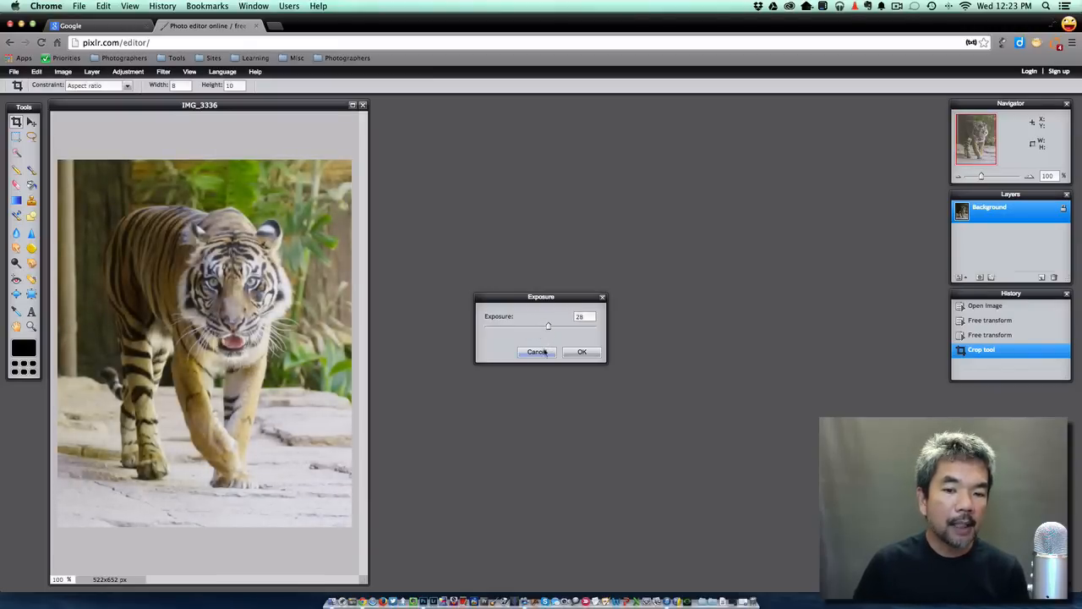
{"action": "left_click", "coordinate": [537, 352]}
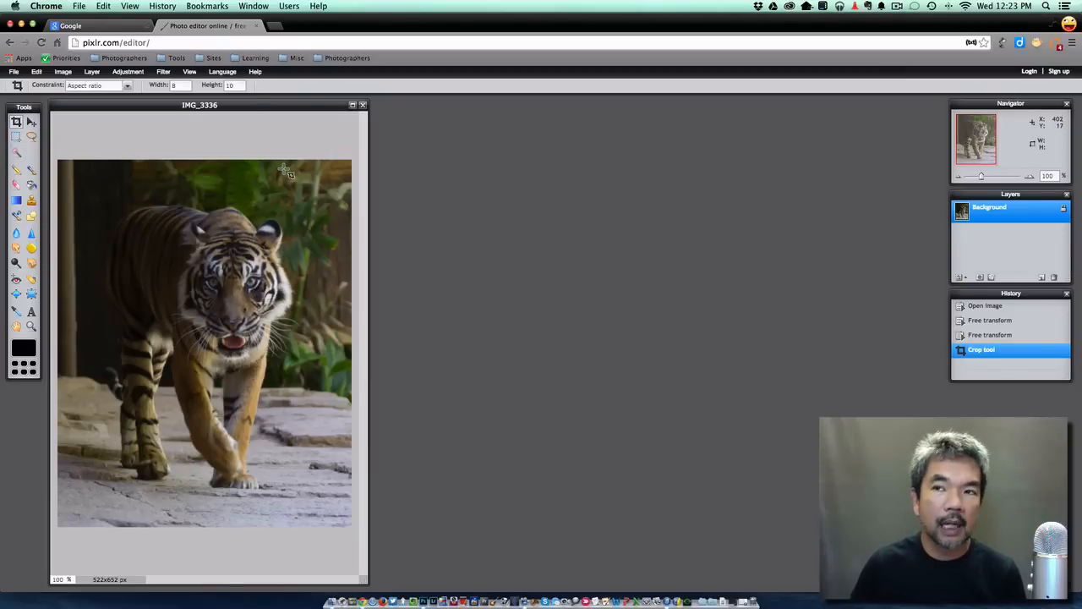
- Start a Curves adjustment on the RGB channel and raise a point in the shadows to brighten the dark areas
{"action": "left_click", "coordinate": [126, 72]}
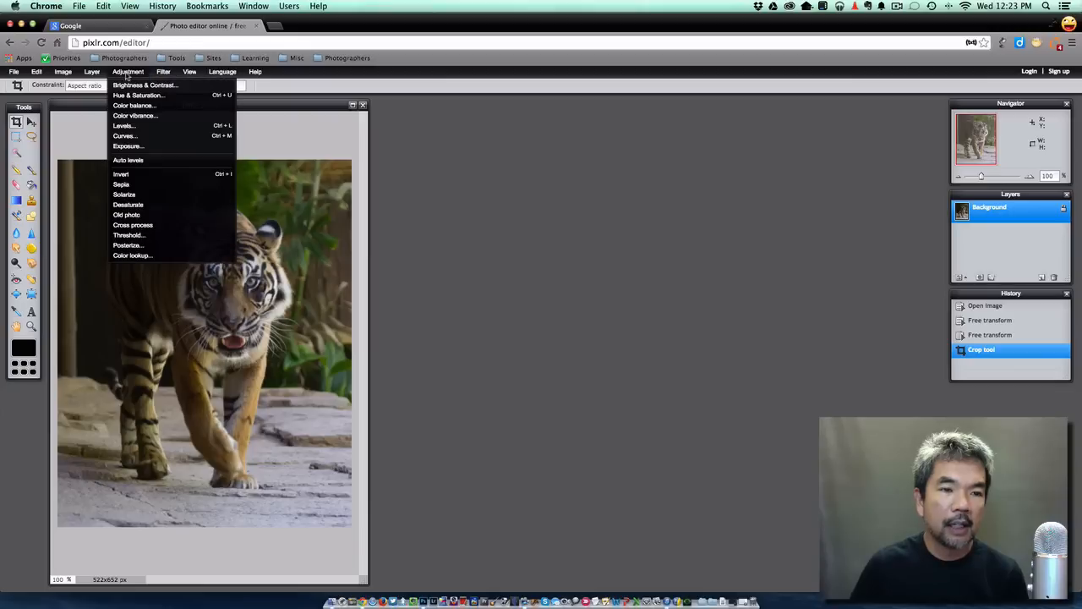
{"action": "left_click", "coordinate": [135, 137]}
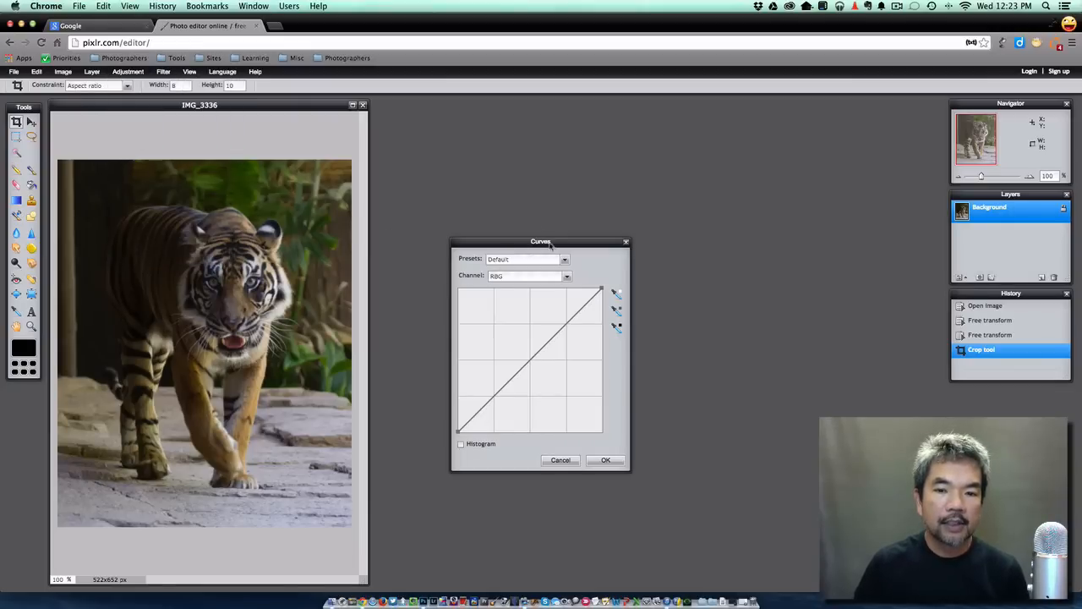
{"action": "left_click_drag", "start_coordinate": [553, 242], "coordinate": [522, 120]}
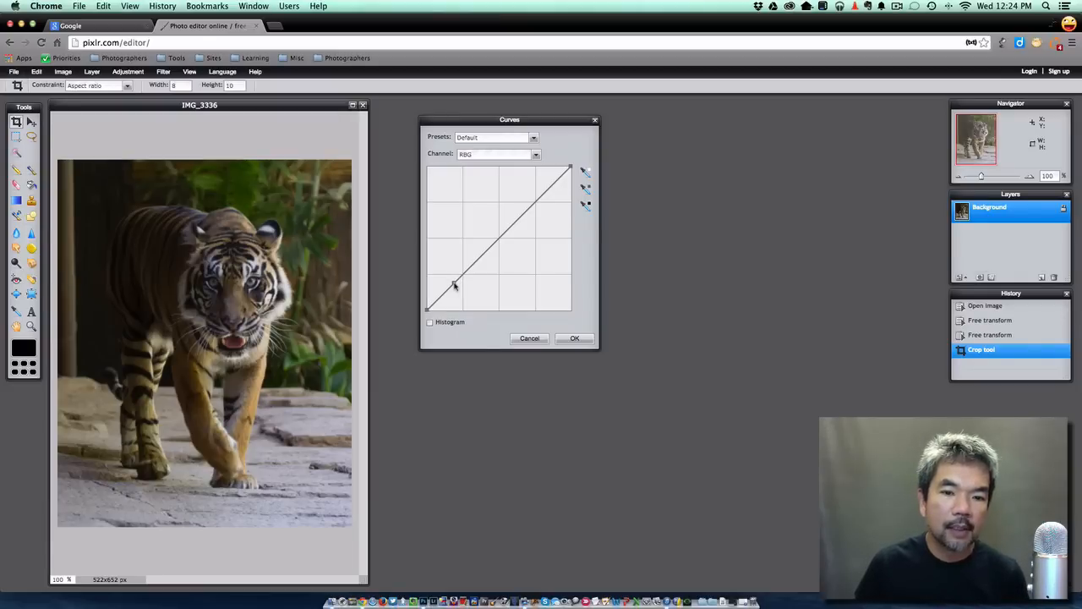
{"action": "left_click_drag", "start_coordinate": [454, 285], "coordinate": [456, 260]}
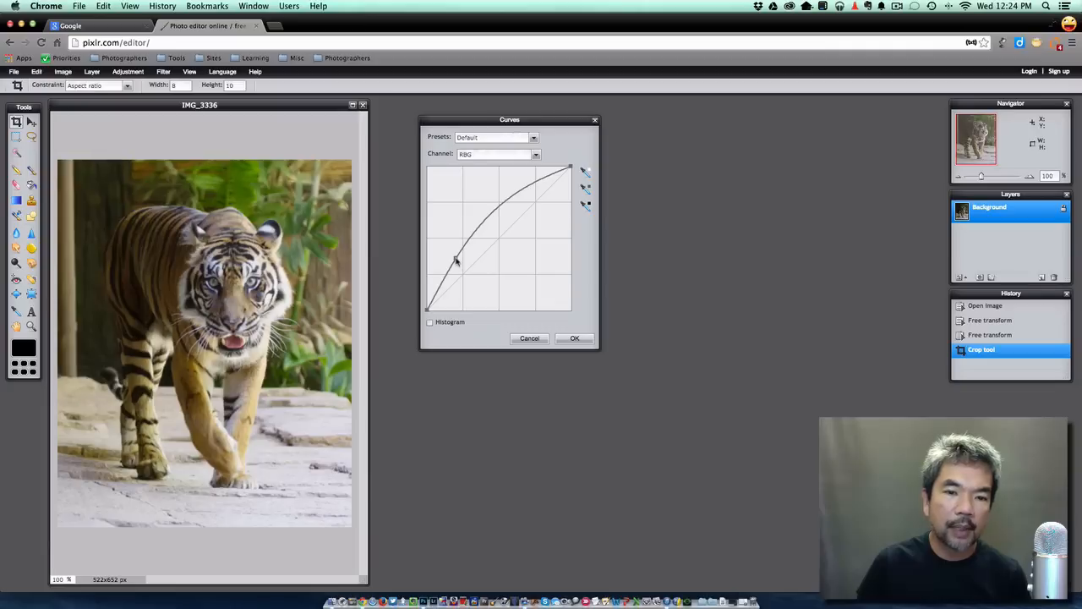
{"action": "left_click_drag", "start_coordinate": [455, 260], "coordinate": [455, 262]}
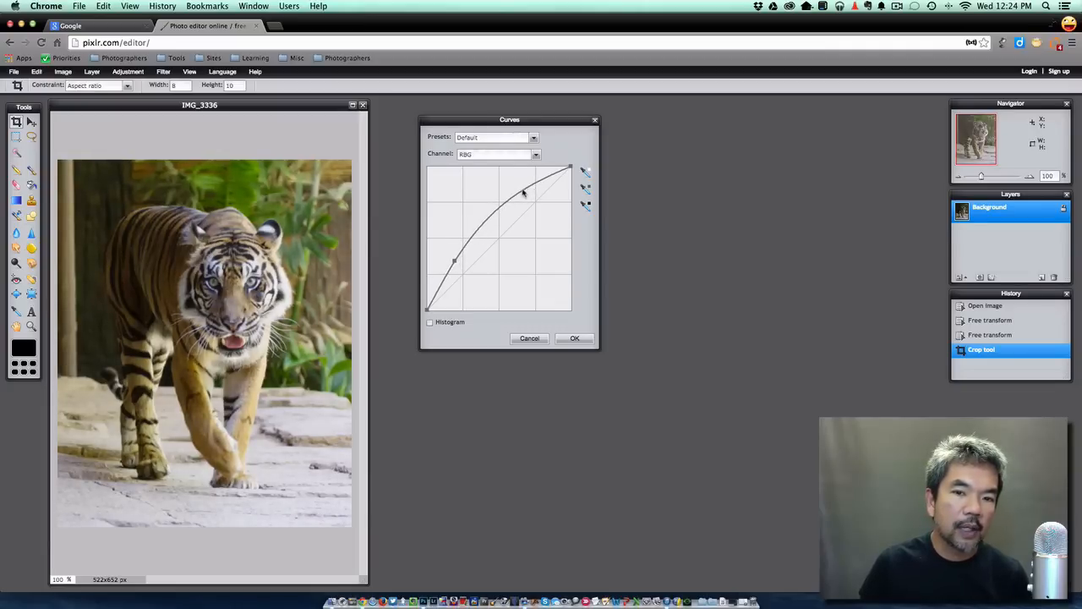
- Refine the curve by easing the shadow point, raising the midtones and holding the highlights down slightly, and apply it
{"action": "left_click_drag", "start_coordinate": [522, 193], "coordinate": [527, 207]}
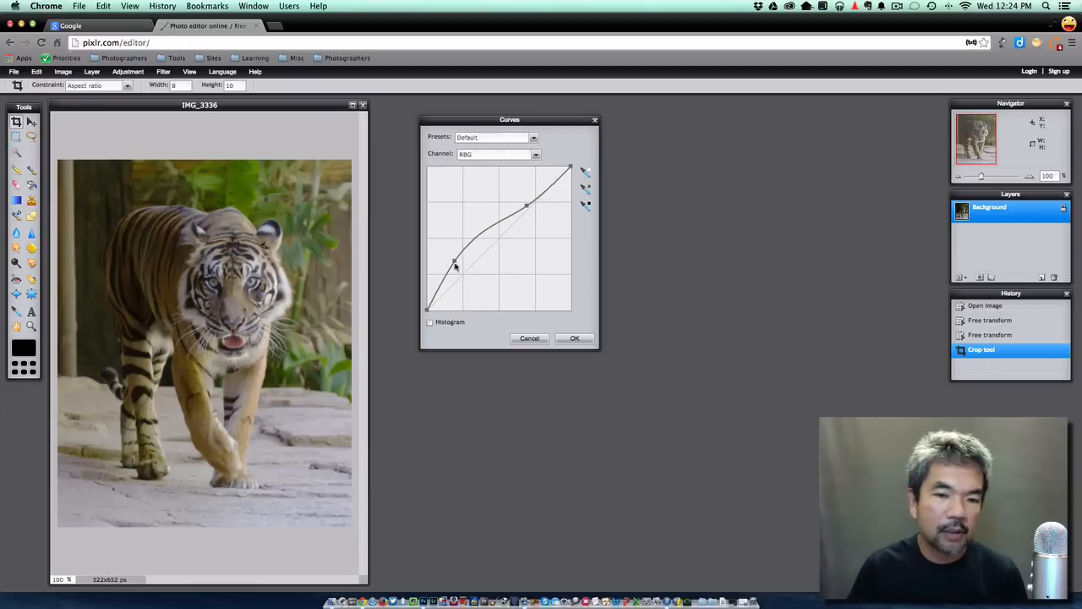
{"action": "left_click_drag", "start_coordinate": [455, 265], "coordinate": [458, 269]}
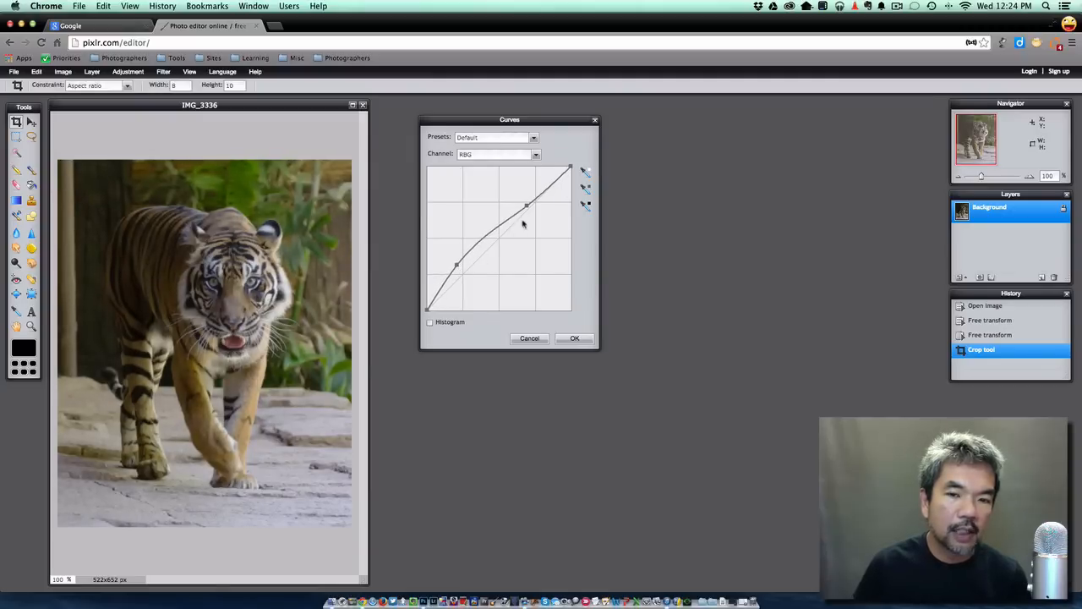
{"action": "left_click_drag", "start_coordinate": [526, 205], "coordinate": [499, 210]}
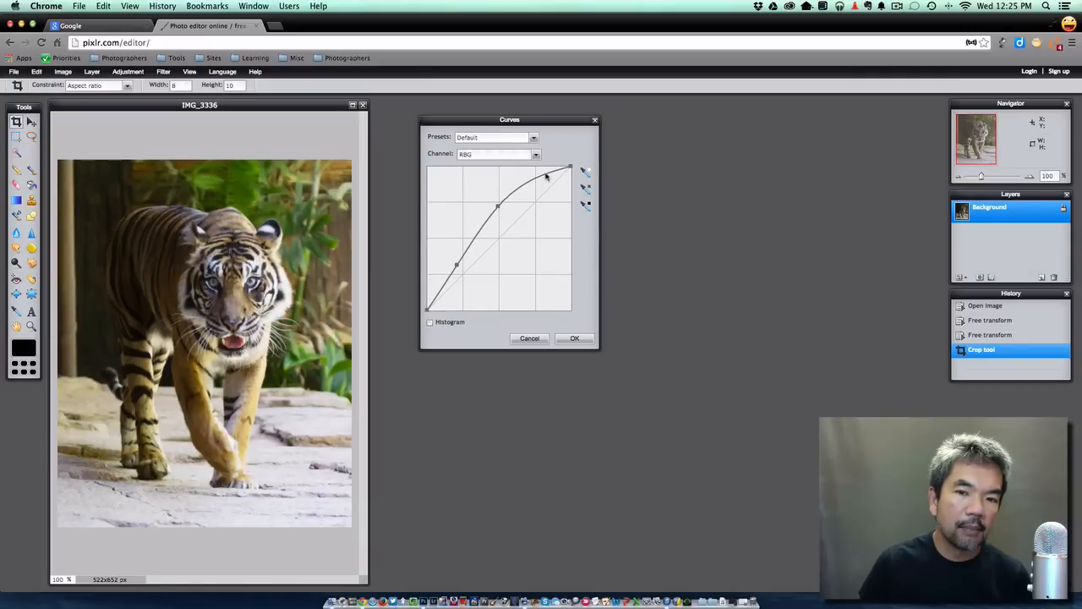
{"action": "left_click_drag", "start_coordinate": [545, 175], "coordinate": [546, 180]}
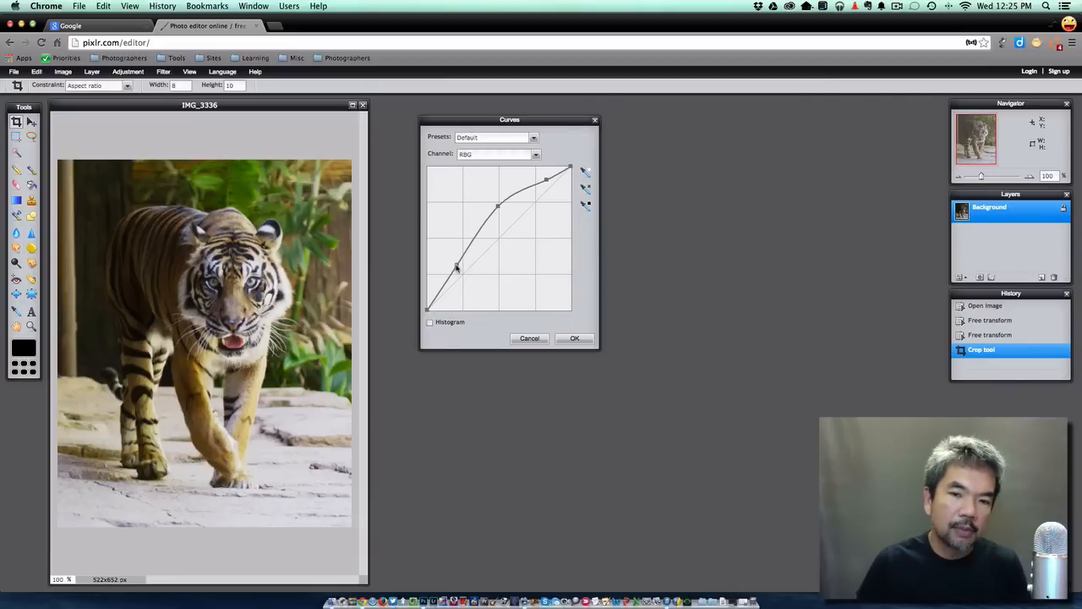
{"action": "mouse_move", "coordinate": [455, 267]}
{"action": "left_mouse_down"}
{"action": "mouse_move", "coordinate": [442, 291]}
{"action": "mouse_move", "coordinate": [458, 267]}
{"action": "left_mouse_up"}
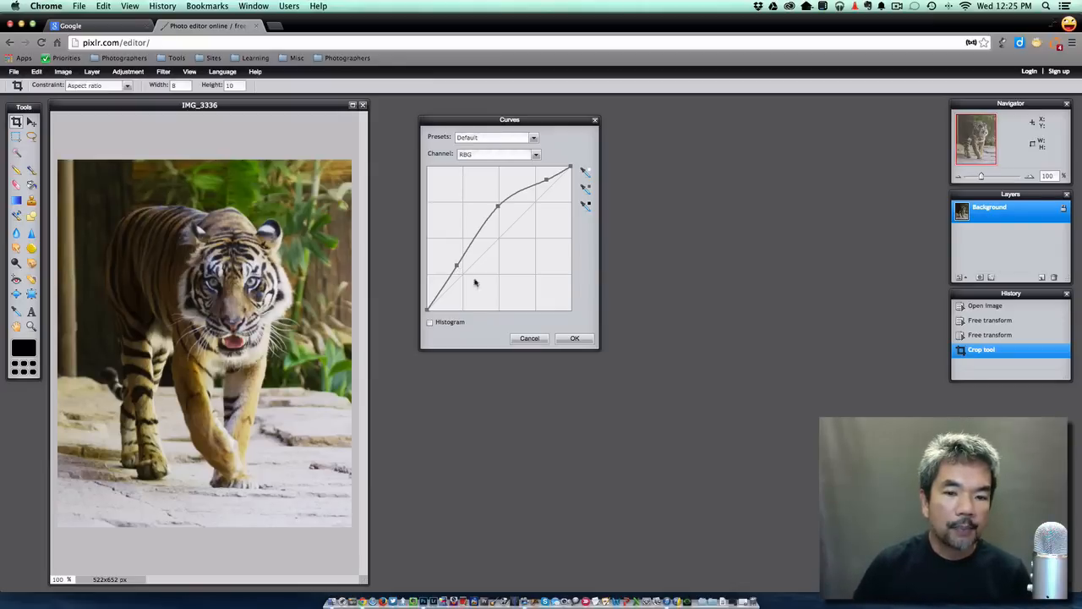
{"action": "left_click", "coordinate": [575, 339]}
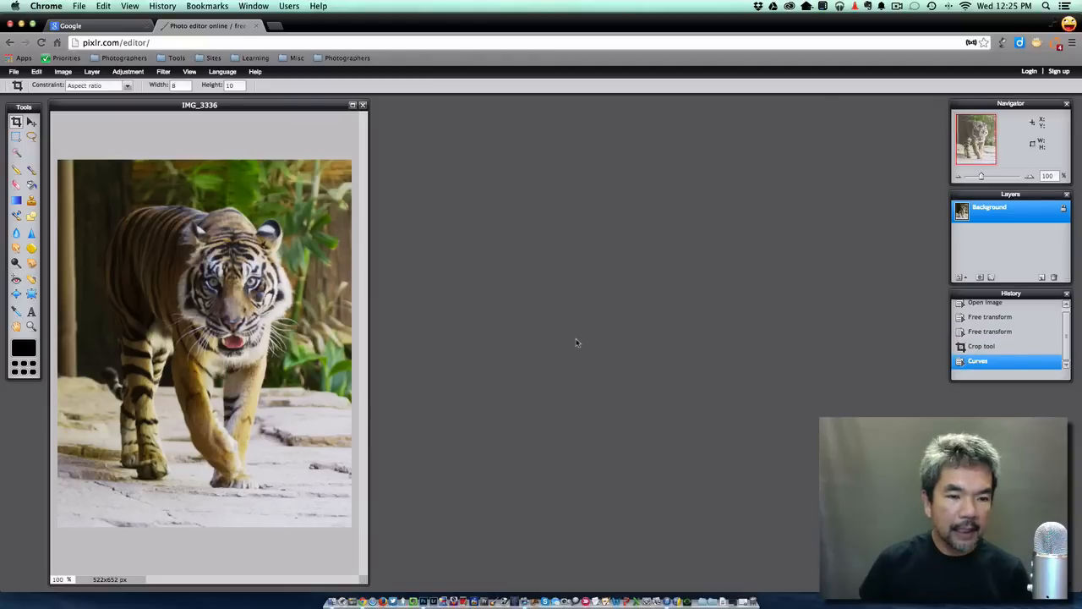
- Adjust the photo's Brightness & Contrast to a brightness of 2 and a contrast of 14, and apply it
{"action": "left_click", "coordinate": [127, 72]}
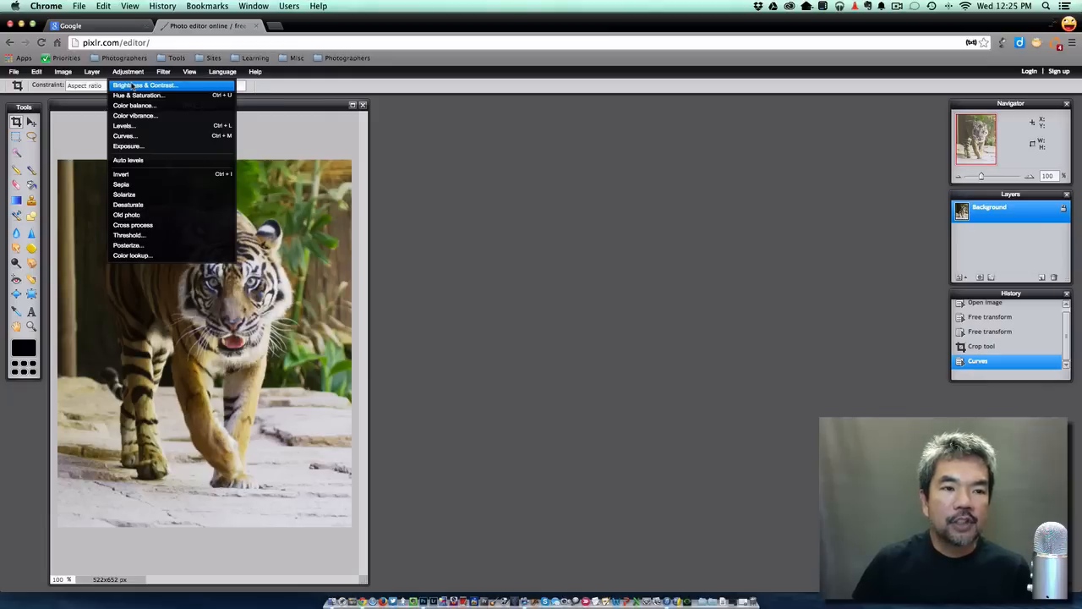
{"action": "left_click", "coordinate": [133, 87]}
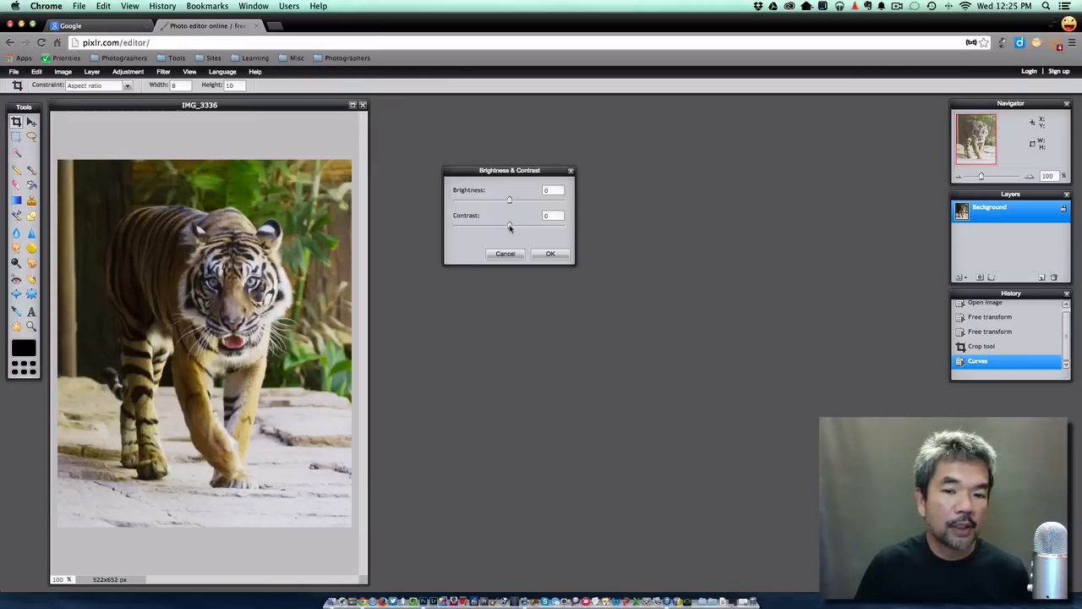
{"action": "mouse_move", "coordinate": [510, 227]}
{"action": "left_mouse_down"}
{"action": "mouse_move", "coordinate": [558, 228]}
{"action": "mouse_move", "coordinate": [488, 230]}
{"action": "left_mouse_up"}
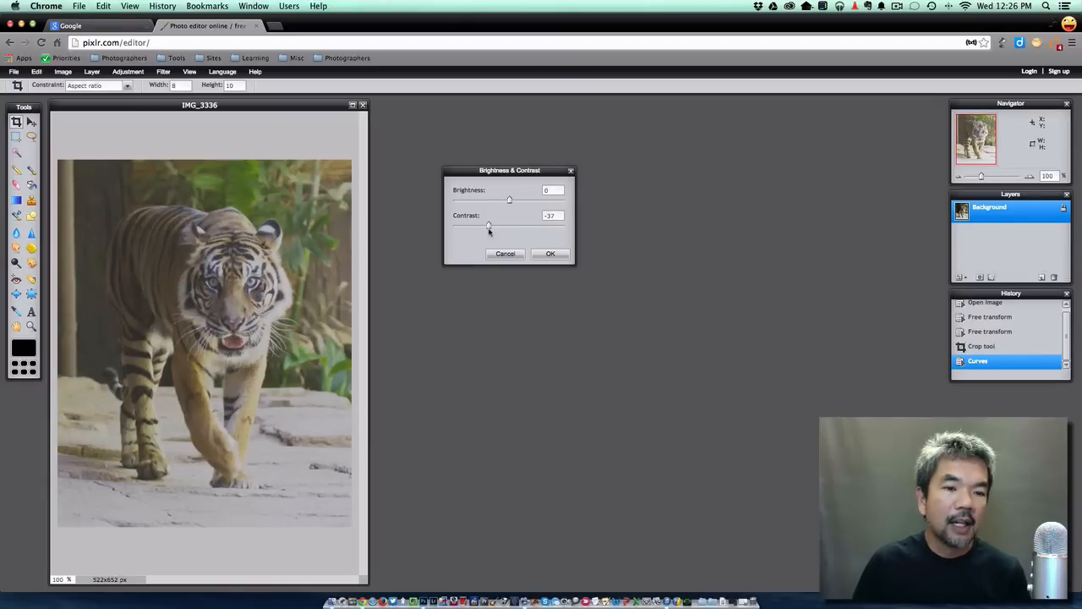
{"action": "left_click_drag", "start_coordinate": [489, 231], "coordinate": [519, 227]}
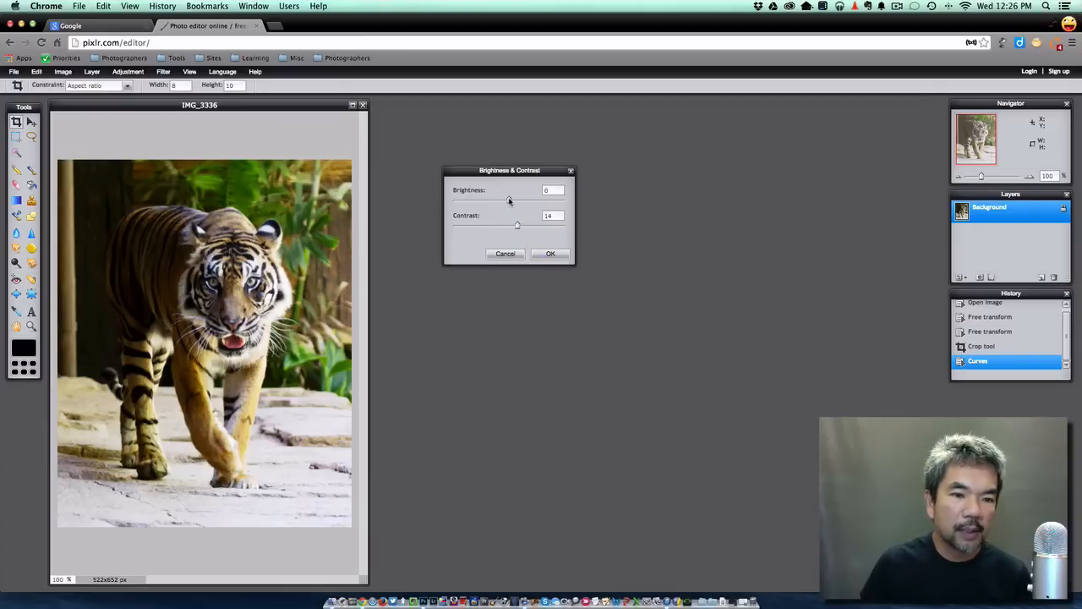
{"action": "left_click_drag", "start_coordinate": [508, 200], "coordinate": [511, 202]}
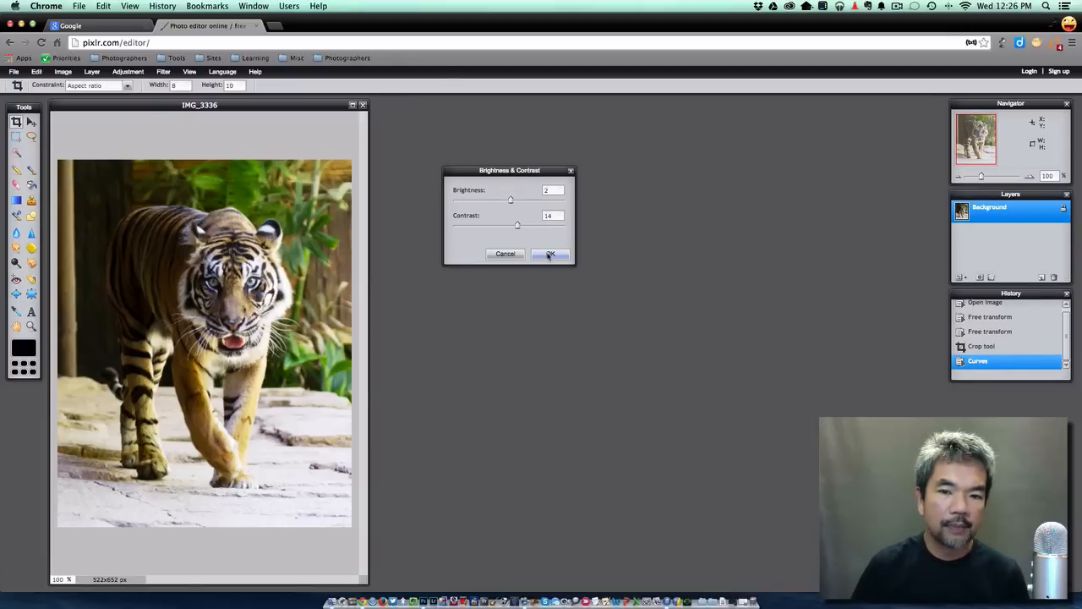
{"action": "left_click", "coordinate": [550, 254]}
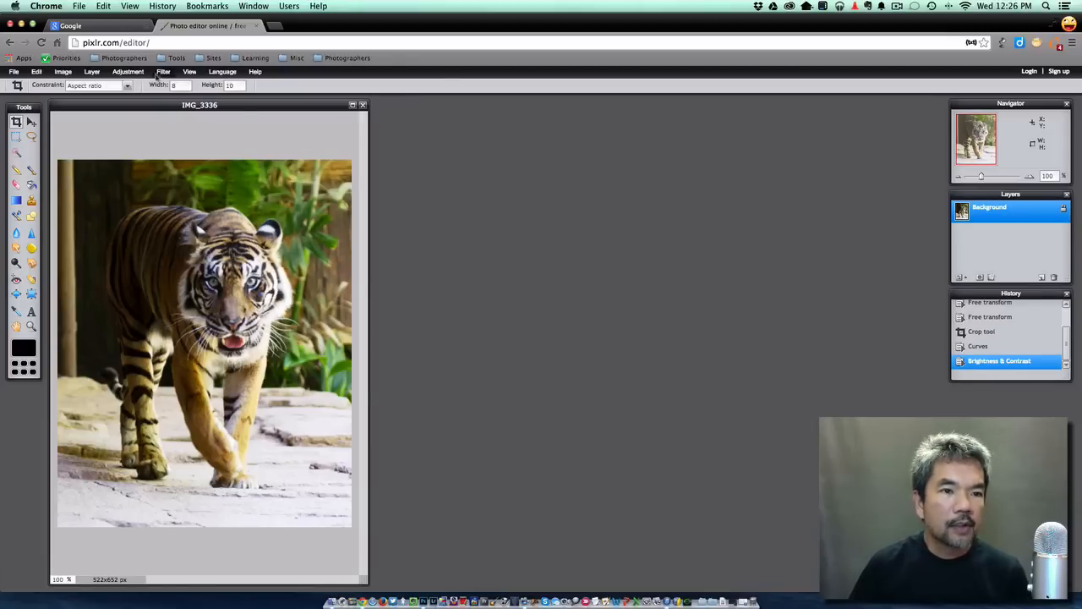
- Raise the photo's saturation to 4 with a Hue & Saturation adjustment and apply it
{"action": "left_click", "coordinate": [124, 72]}
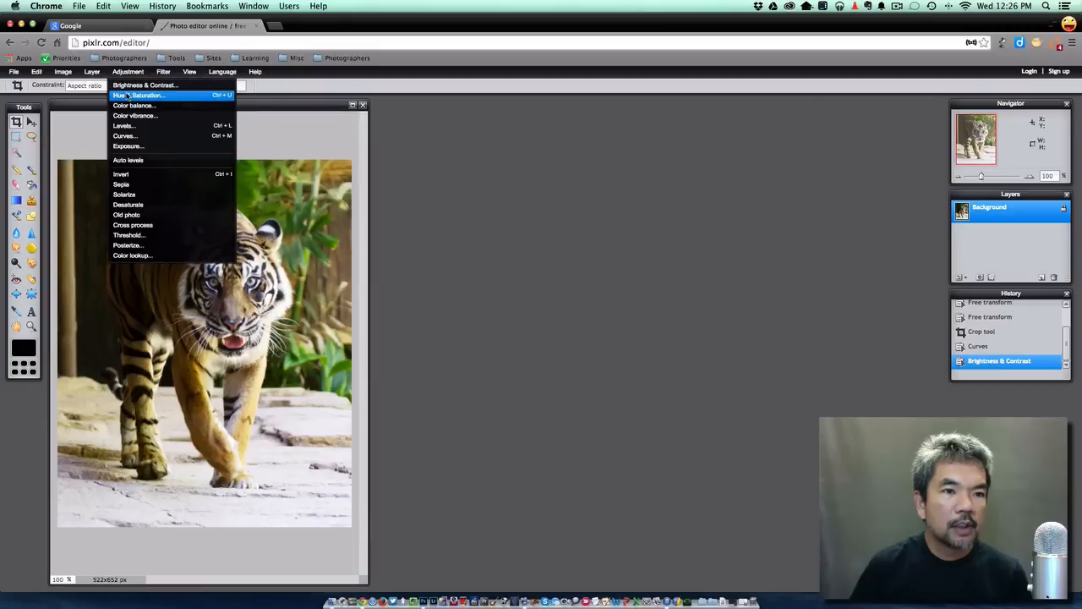
{"action": "left_click", "coordinate": [124, 96]}
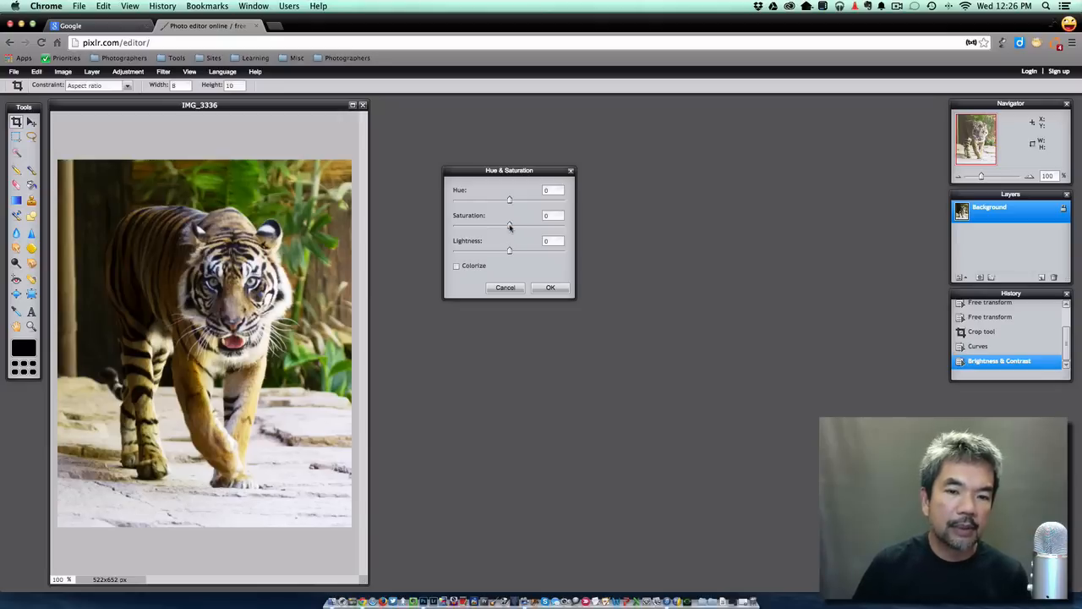
{"action": "left_click_drag", "start_coordinate": [509, 226], "coordinate": [545, 228]}
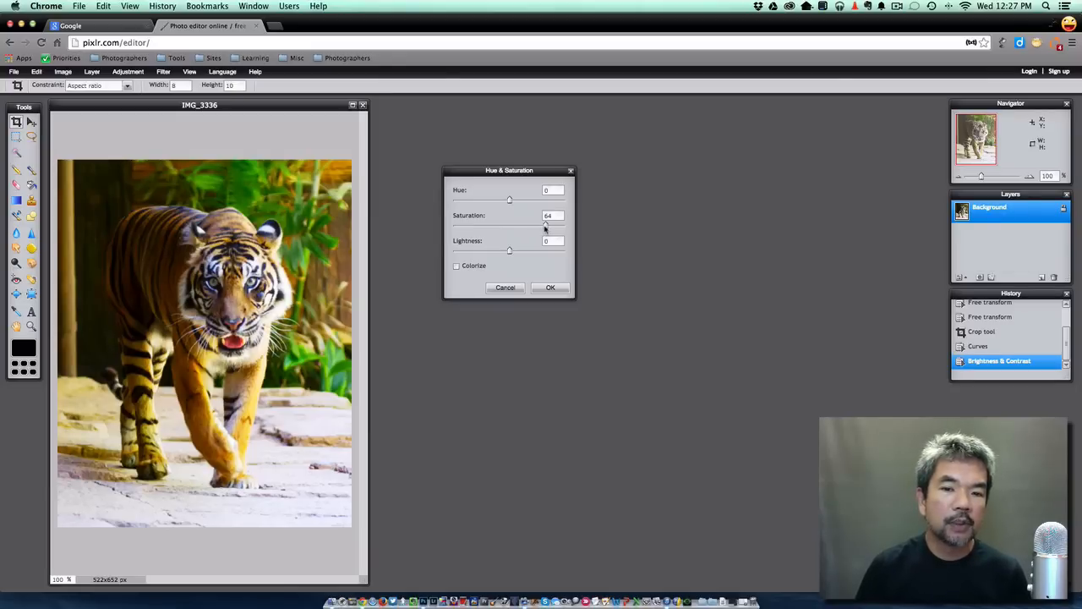
{"action": "left_click_drag", "start_coordinate": [545, 226], "coordinate": [513, 230]}
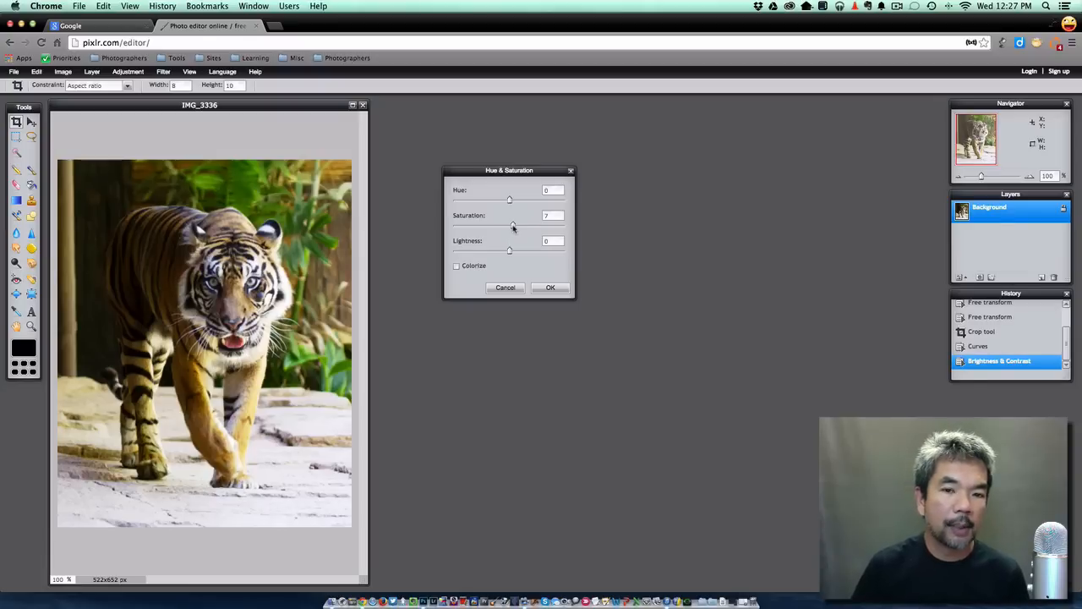
{"action": "left_click_drag", "start_coordinate": [511, 228], "coordinate": [510, 227]}
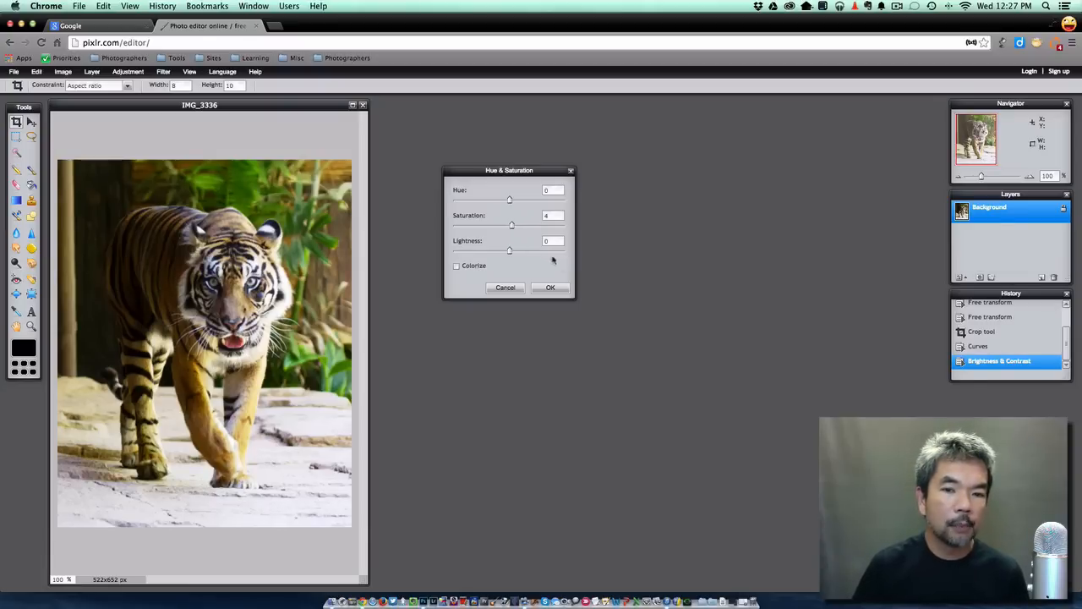
{"action": "left_click", "coordinate": [550, 287]}
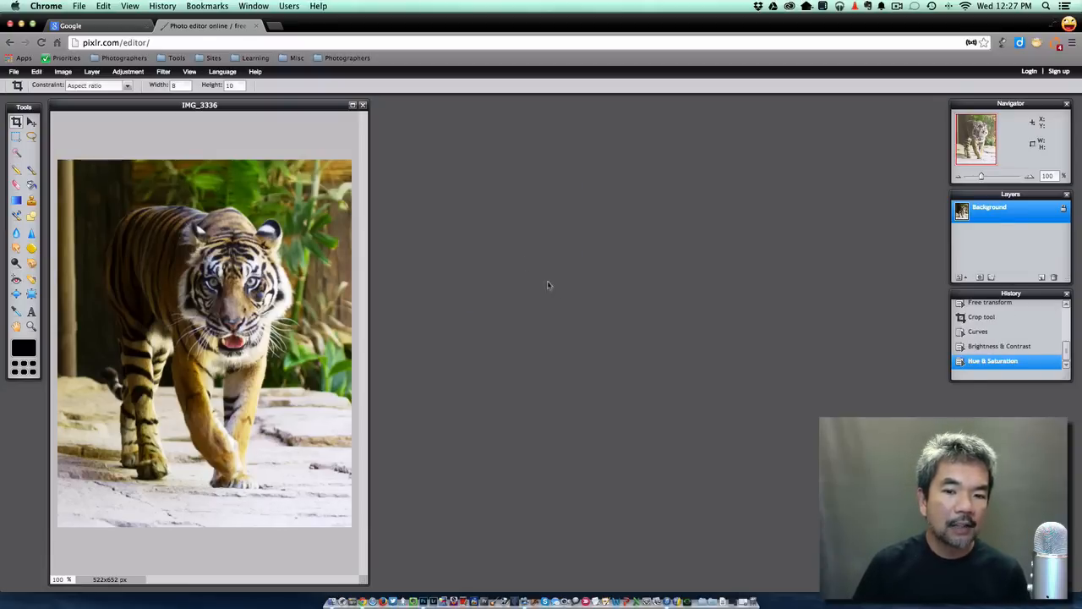
- Apply a Color vibrance adjustment to the photo with vibrance set to 17
{"action": "left_click", "coordinate": [128, 72]}
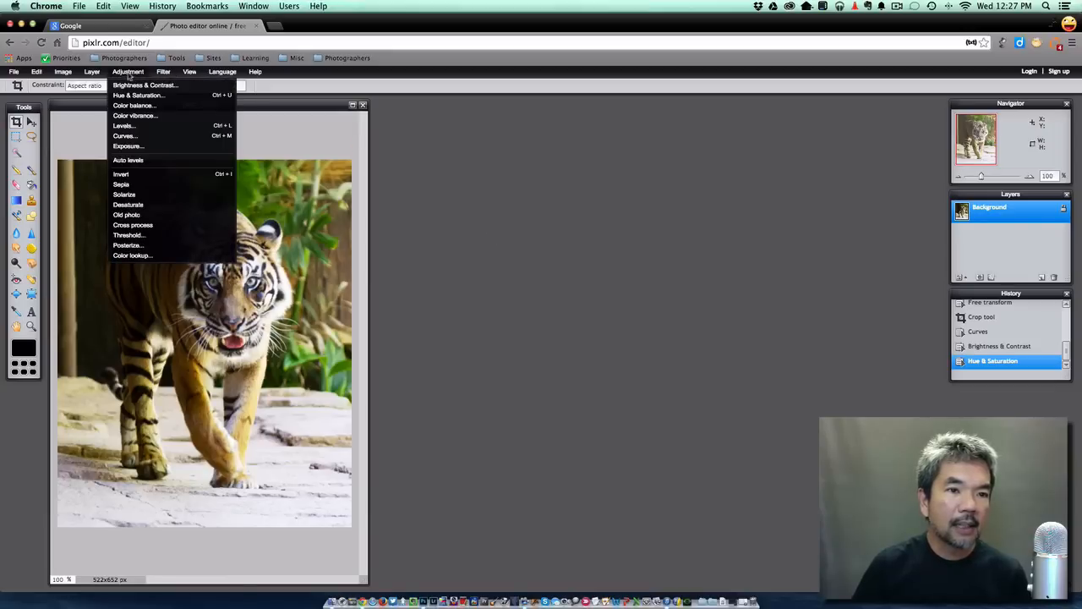
{"action": "left_click", "coordinate": [137, 120]}
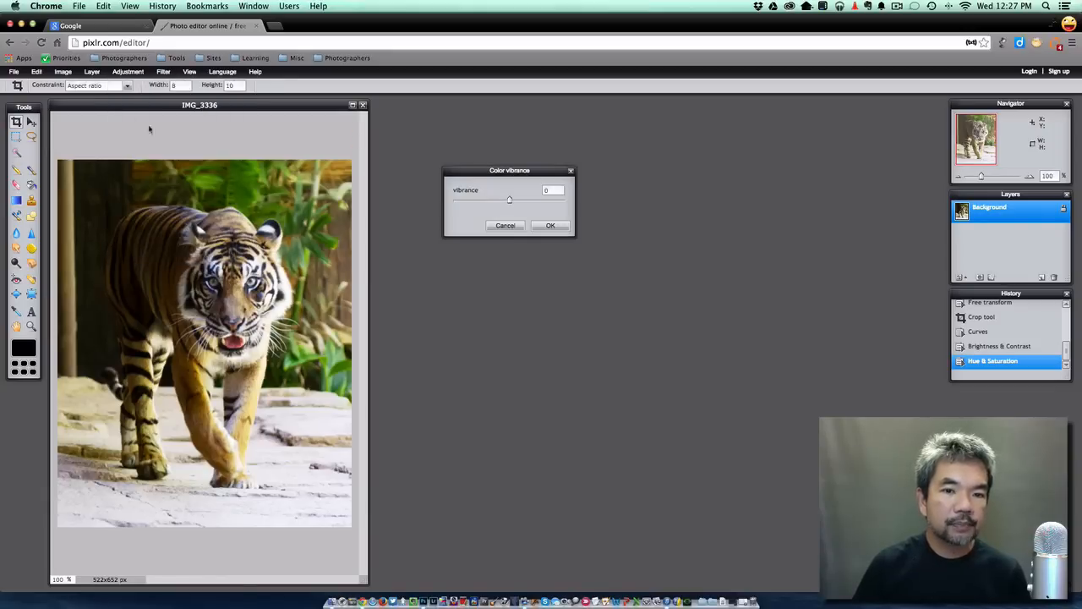
{"action": "left_click_drag", "start_coordinate": [509, 201], "coordinate": [527, 201]}
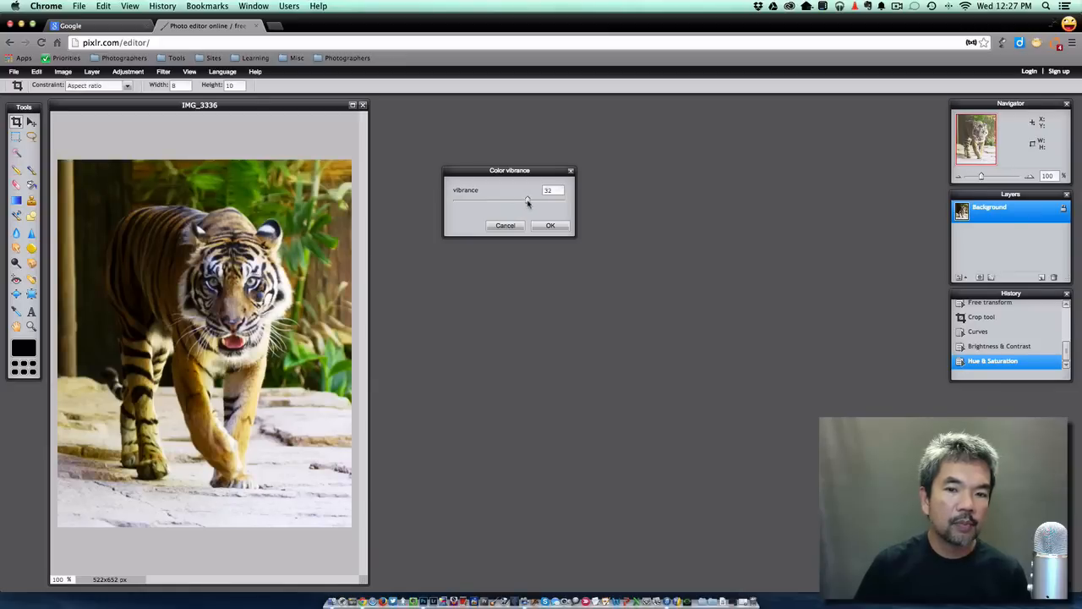
{"action": "left_click_drag", "start_coordinate": [528, 201], "coordinate": [522, 201]}
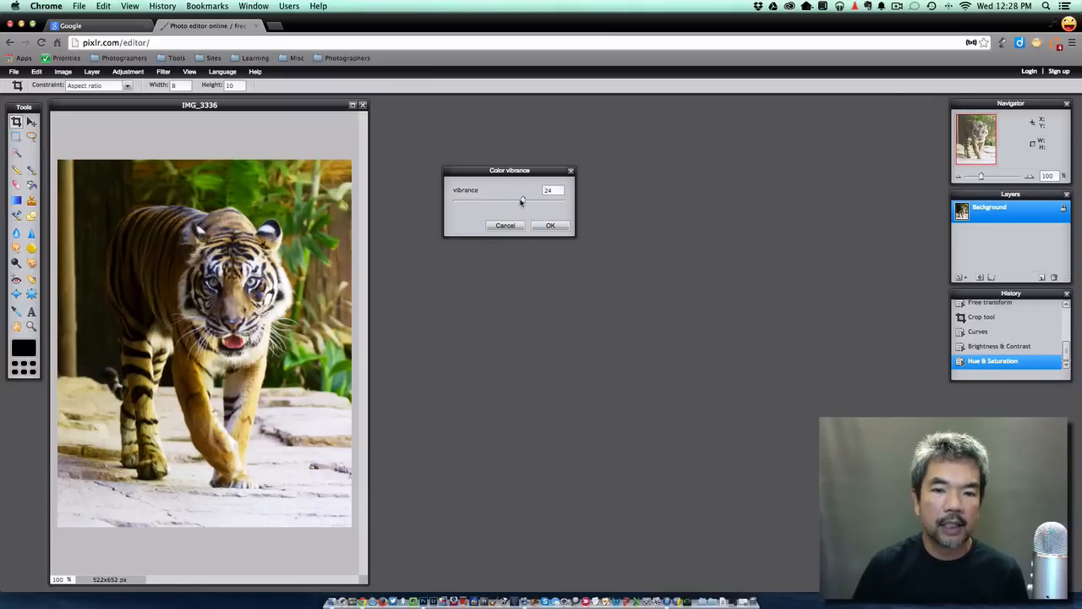
{"action": "left_click_drag", "start_coordinate": [522, 201], "coordinate": [519, 202]}
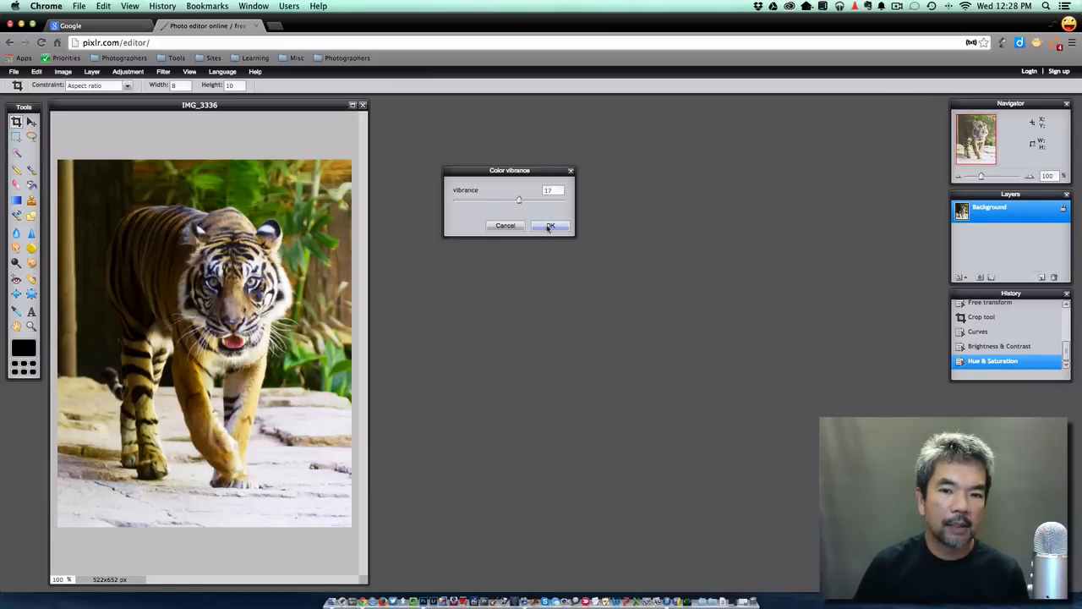
{"action": "left_click", "coordinate": [548, 227]}
- Try the one-step Sharpen filter on the photo and undo it
{"action": "left_click", "coordinate": [138, 76]}
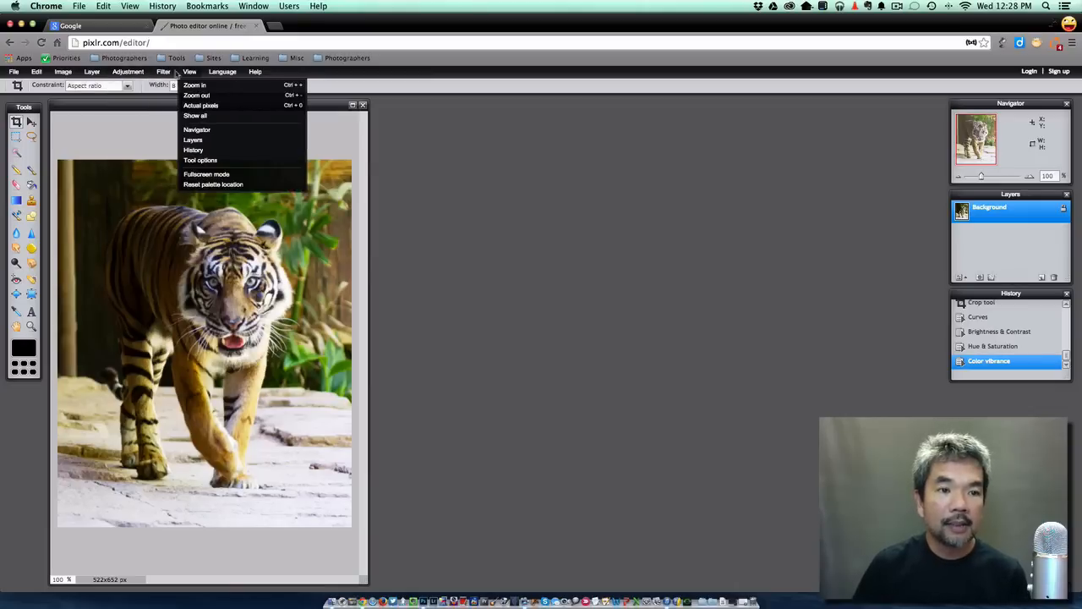
{"action": "mouse_move", "coordinate": [167, 74]}
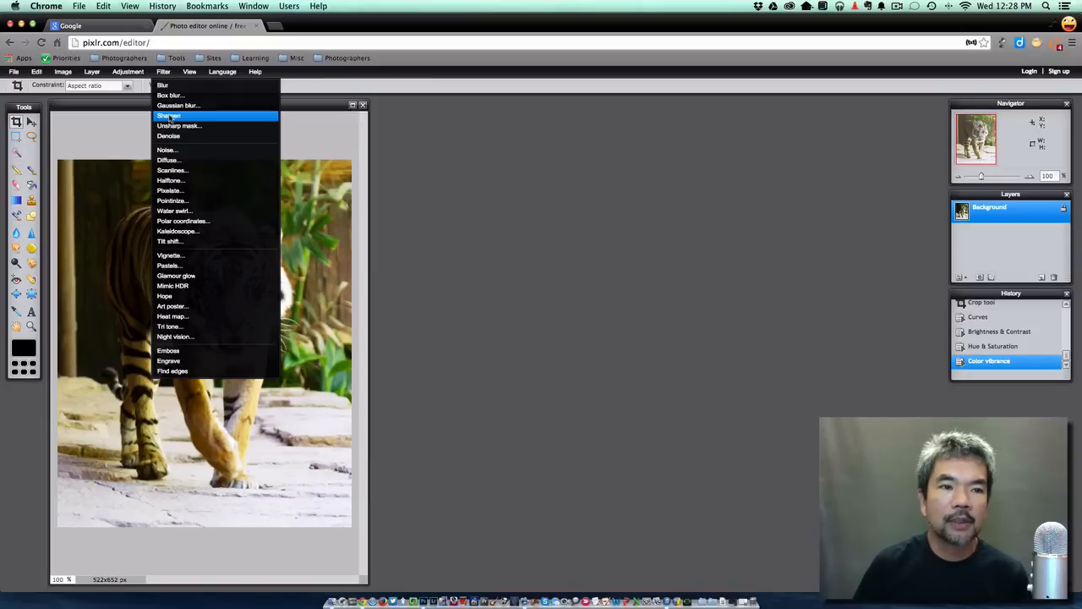
{"action": "left_click", "coordinate": [169, 116]}
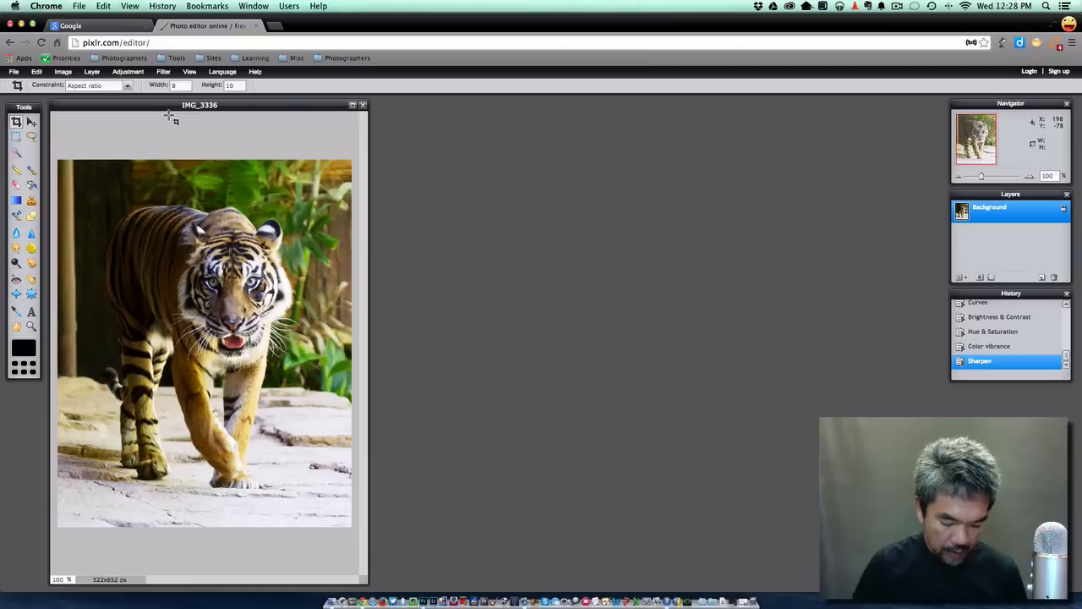
{"action": "key", "text": "super+z"}
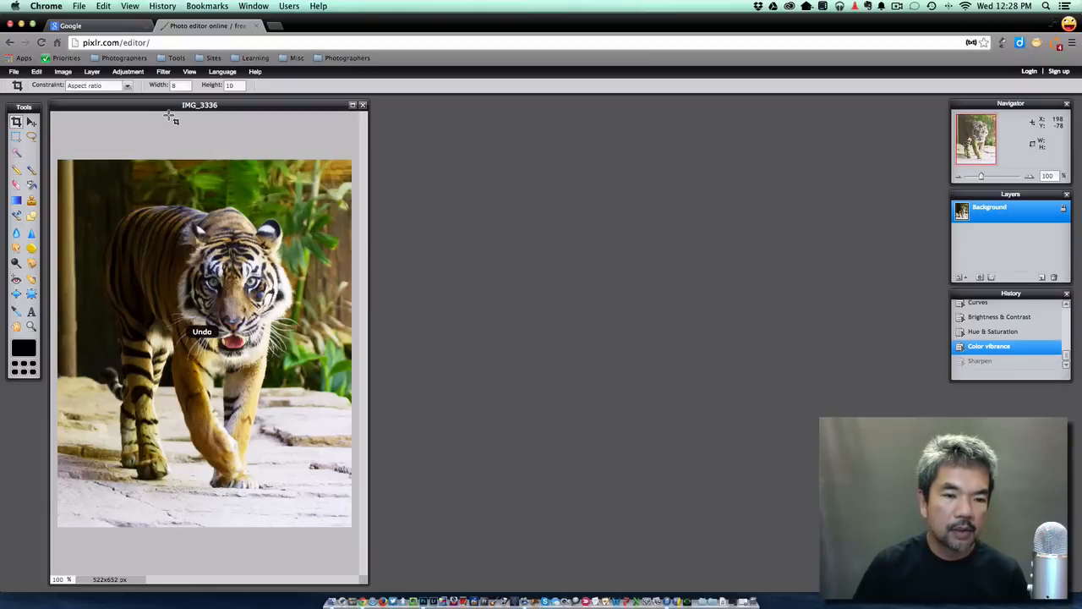
- Sharpen the photo with an Unsharp mask of amount 24 and threshold 10, and run the Denoise filter on it
{"action": "left_click", "coordinate": [190, 72]}
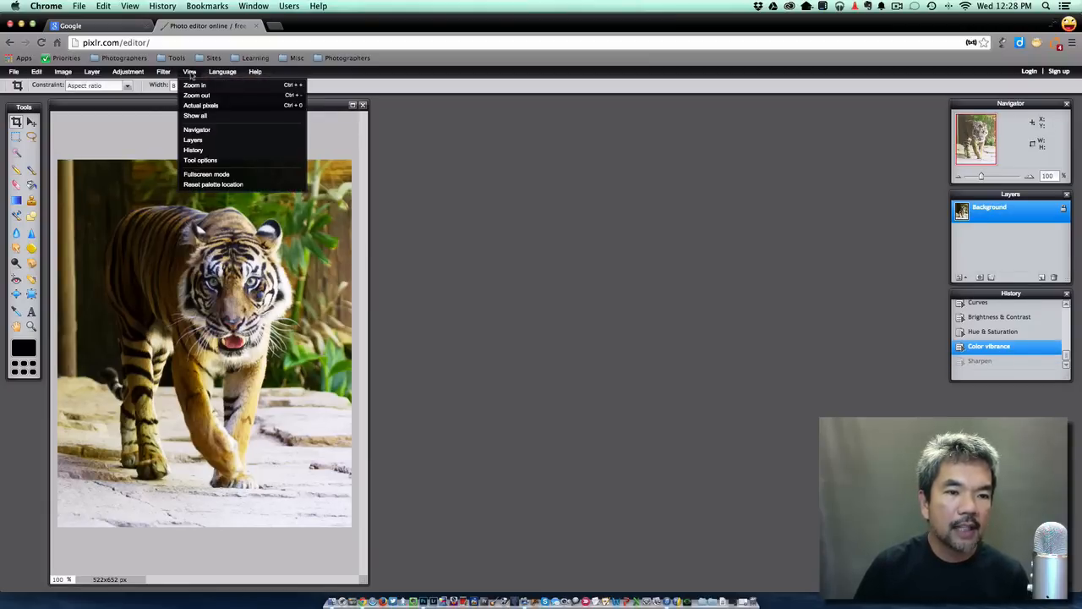
{"action": "mouse_move", "coordinate": [163, 73]}
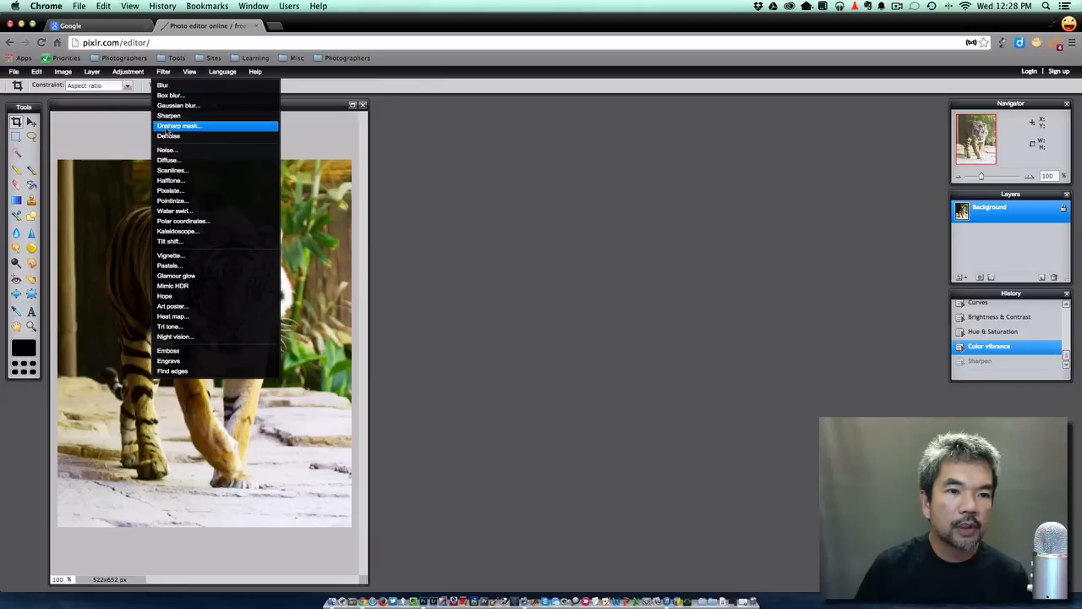
{"action": "left_click", "coordinate": [166, 128]}
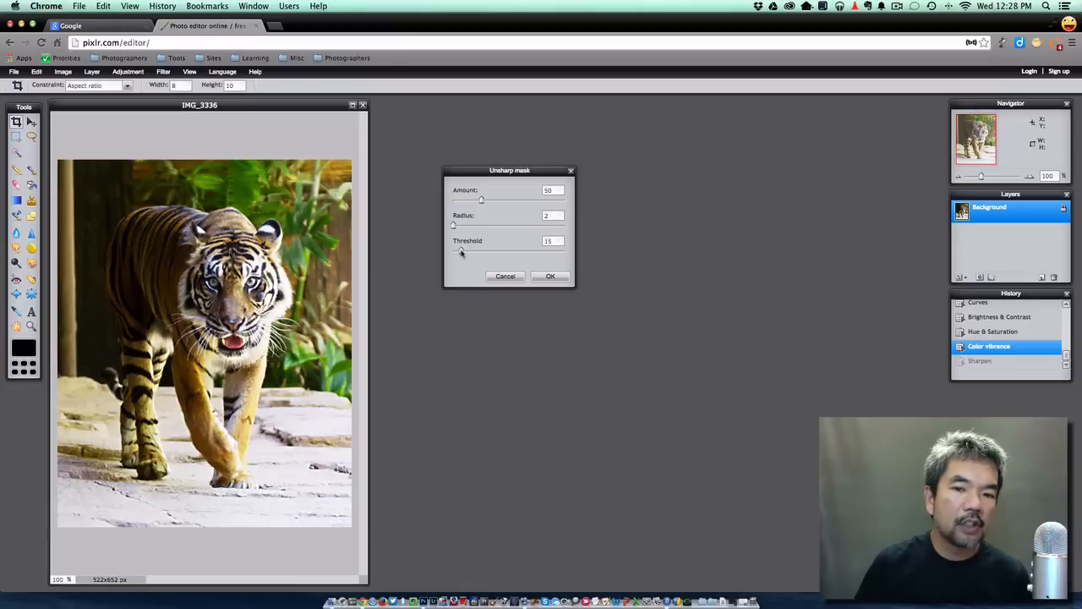
{"action": "left_click_drag", "start_coordinate": [460, 252], "coordinate": [456, 255]}
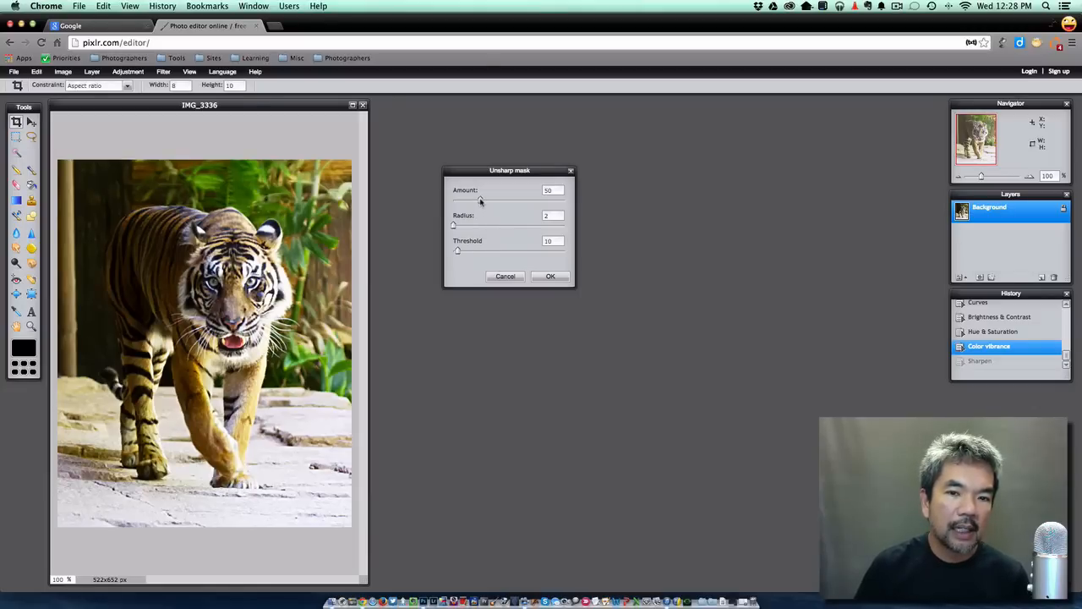
{"action": "left_click_drag", "start_coordinate": [480, 200], "coordinate": [446, 205]}
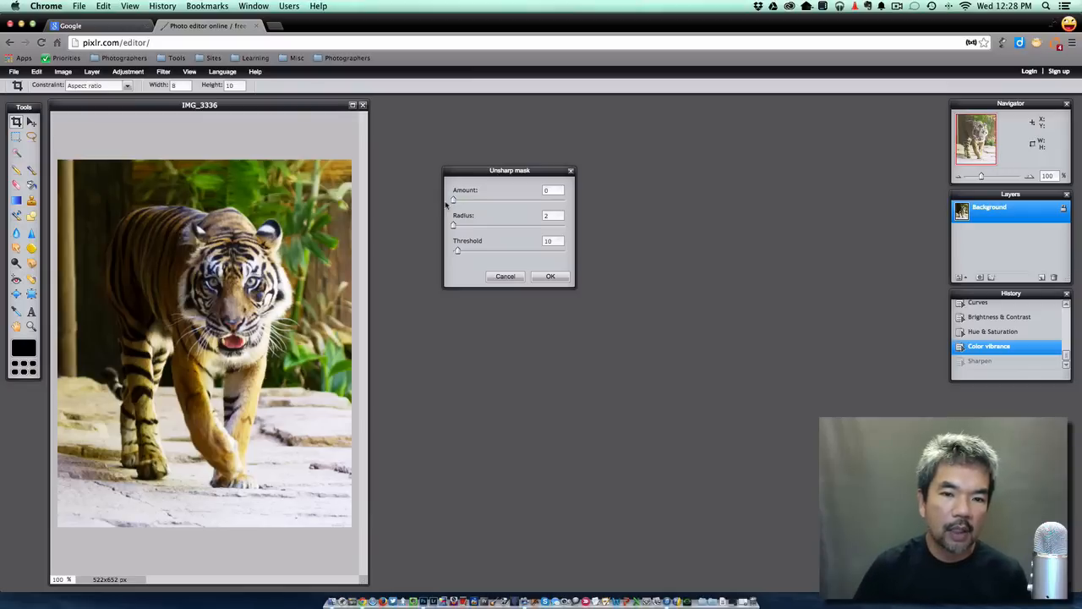
{"action": "left_click_drag", "start_coordinate": [455, 200], "coordinate": [545, 200]}
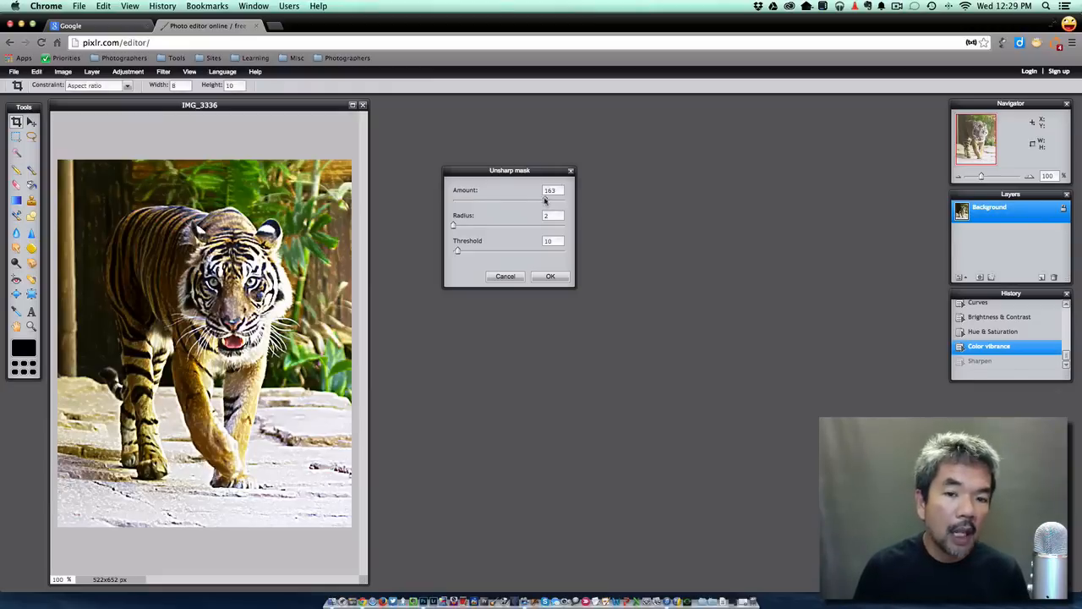
{"action": "left_click_drag", "start_coordinate": [546, 200], "coordinate": [464, 203]}
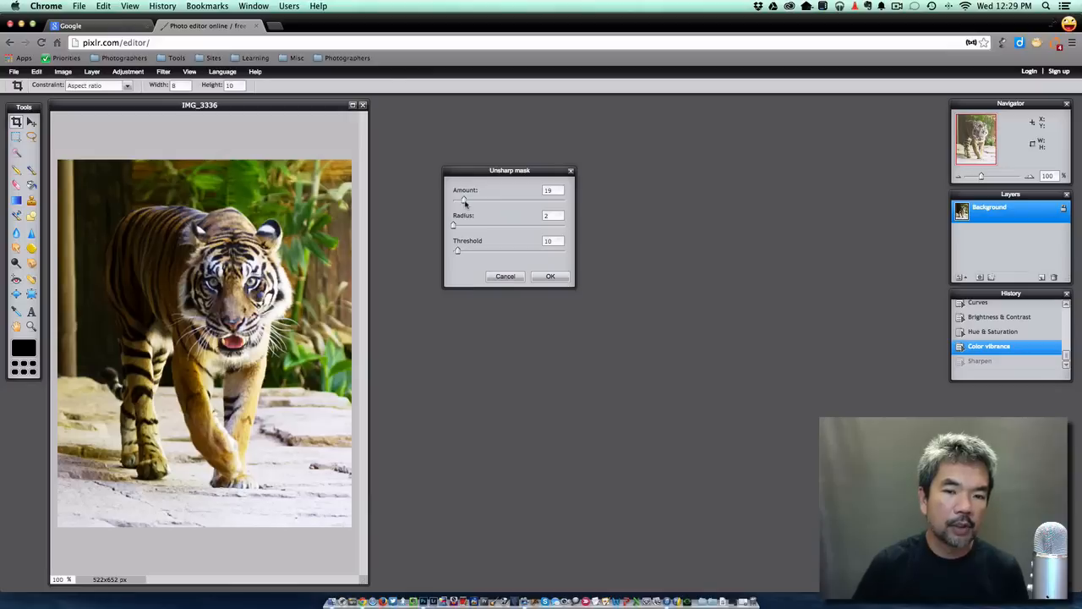
{"action": "left_click_drag", "start_coordinate": [464, 204], "coordinate": [466, 203]}
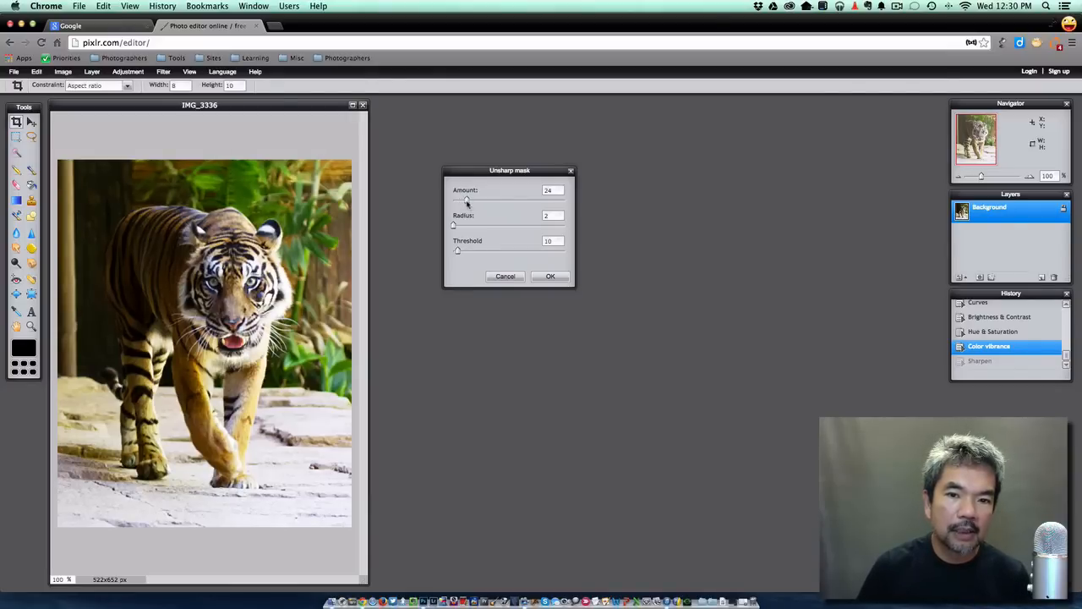
{"action": "left_click", "coordinate": [551, 277]}
{"action": "left_click", "coordinate": [163, 73]}
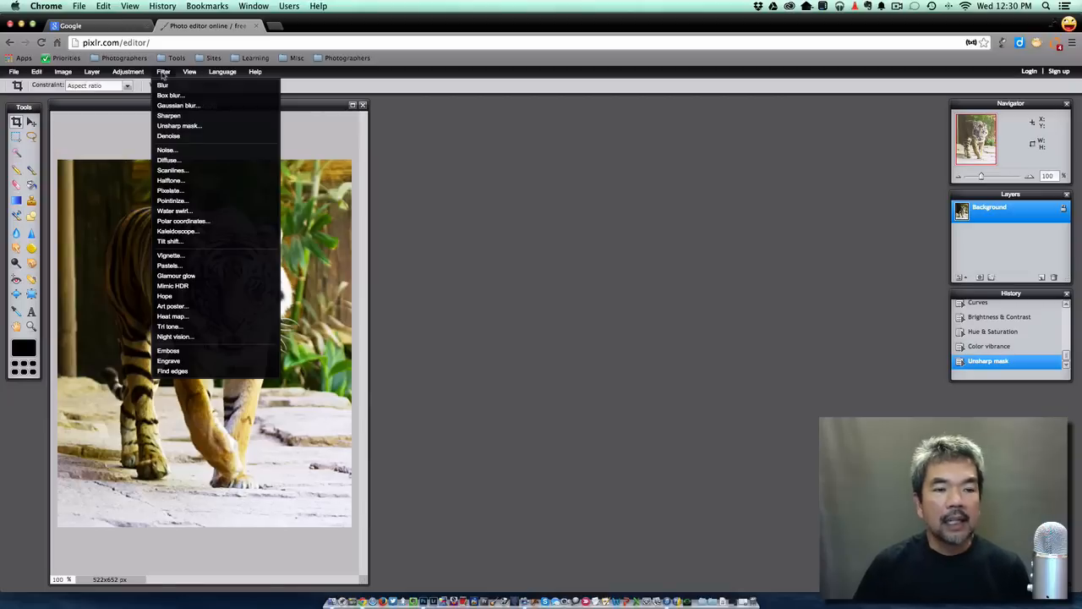
{"action": "left_click", "coordinate": [188, 137]}
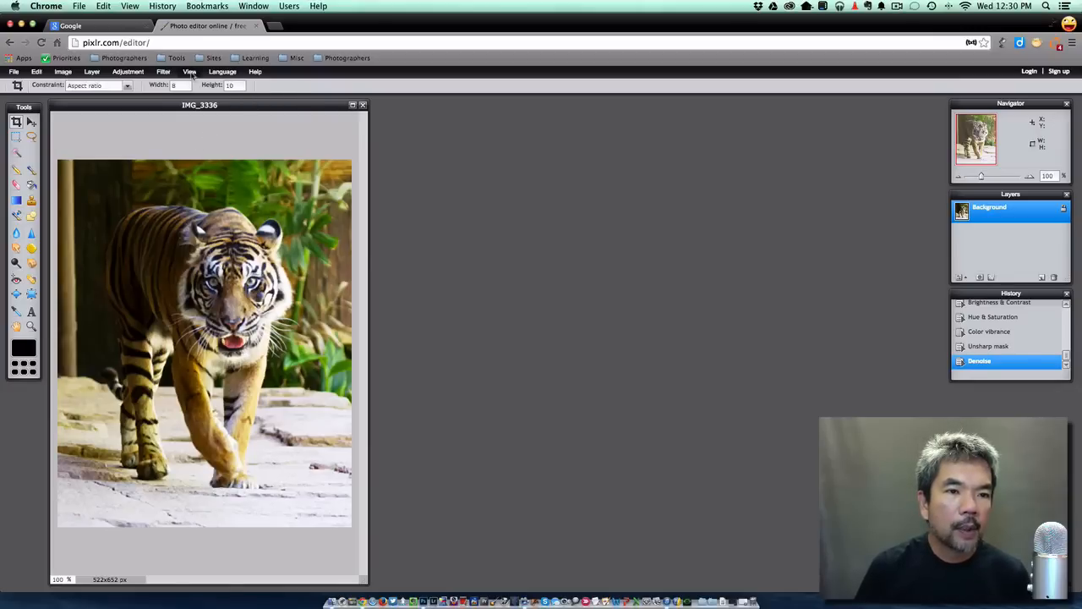
- Apply a black Vignette filter of size 10 to the tiger photo
{"action": "left_click", "coordinate": [160, 74]}
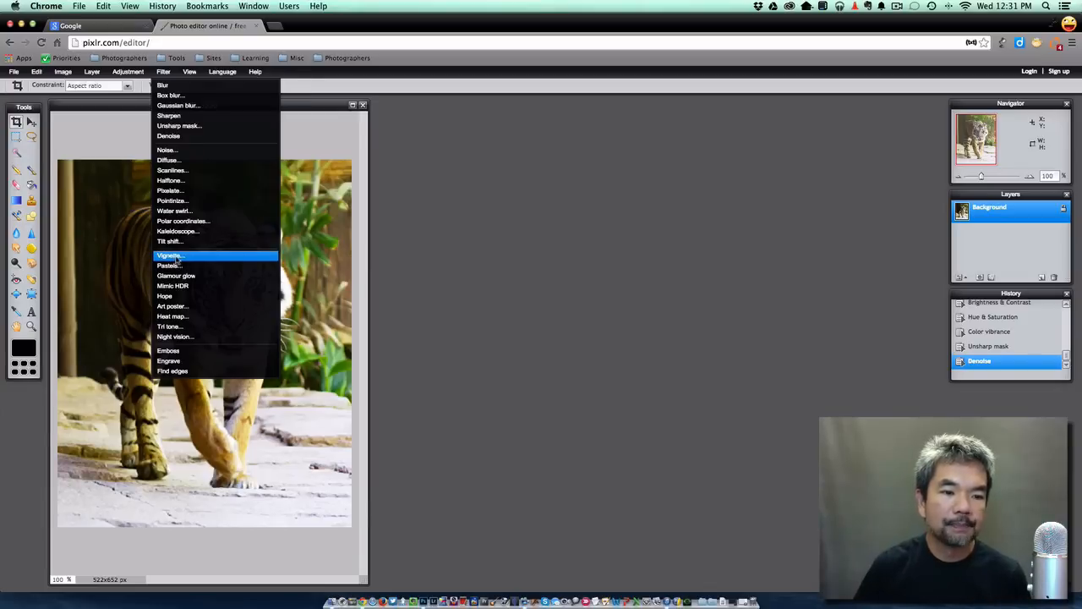
{"action": "left_click", "coordinate": [175, 260]}
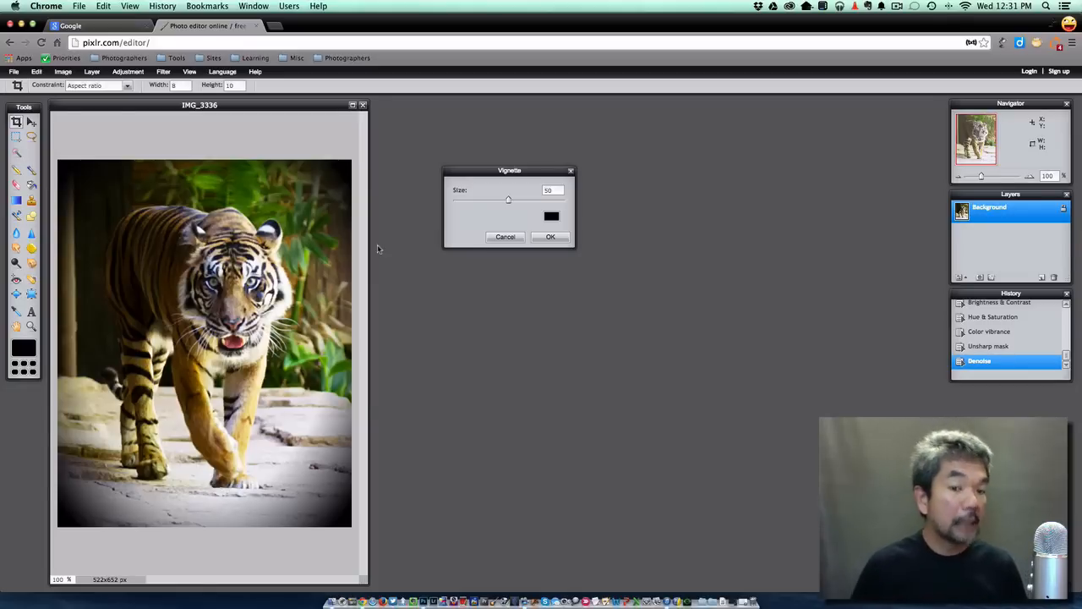
{"action": "left_click_drag", "start_coordinate": [507, 201], "coordinate": [377, 216]}
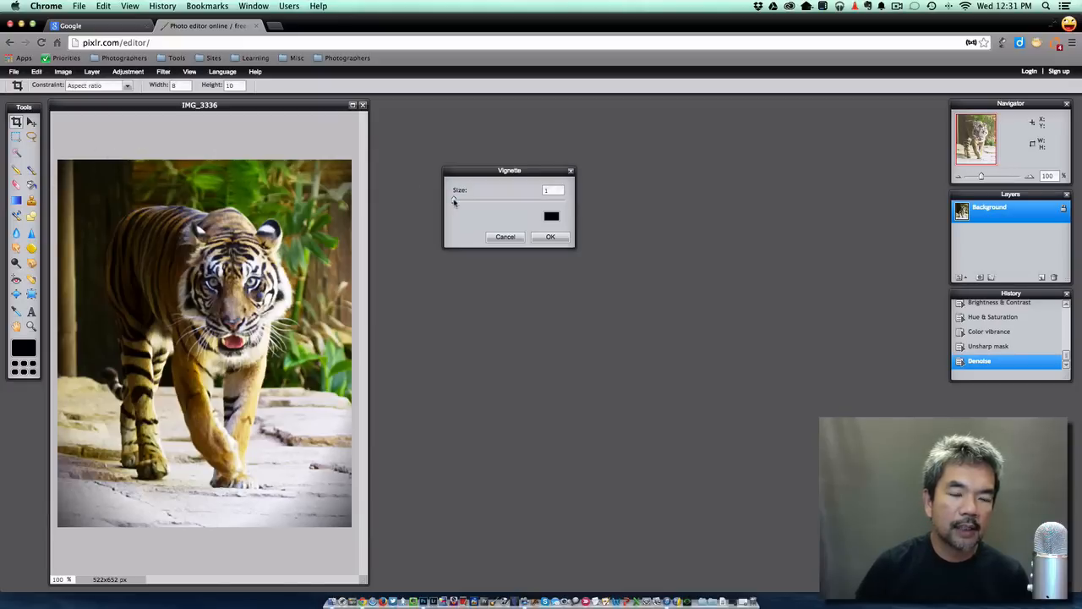
{"action": "mouse_move", "coordinate": [454, 201]}
{"action": "left_mouse_down"}
{"action": "mouse_move", "coordinate": [477, 208]}
{"action": "mouse_move", "coordinate": [467, 205]}
{"action": "left_mouse_up"}
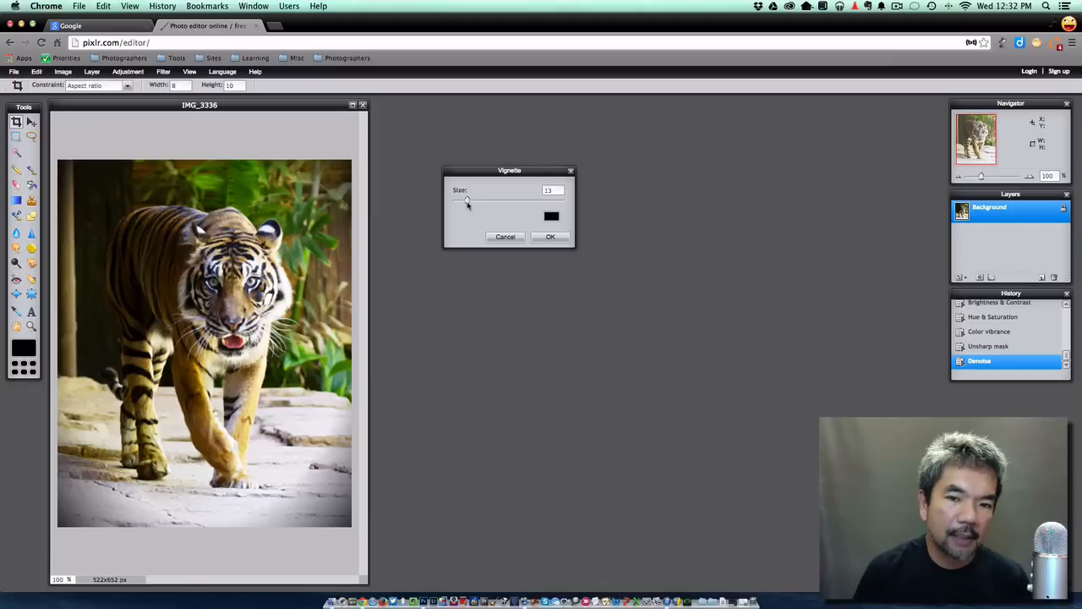
{"action": "left_click_drag", "start_coordinate": [467, 205], "coordinate": [463, 204]}
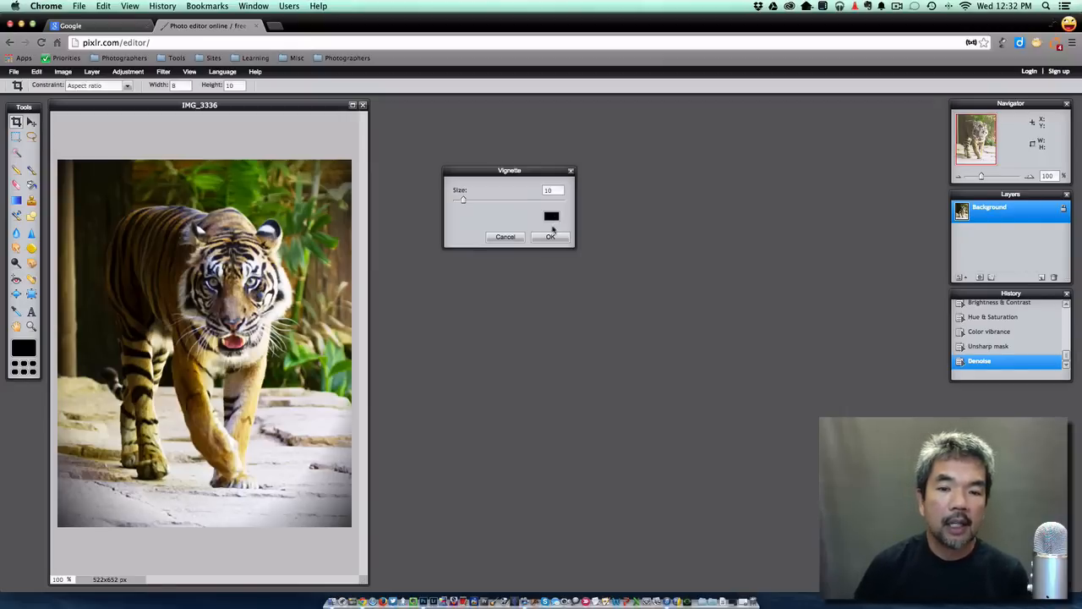
{"action": "left_click", "coordinate": [550, 238]}
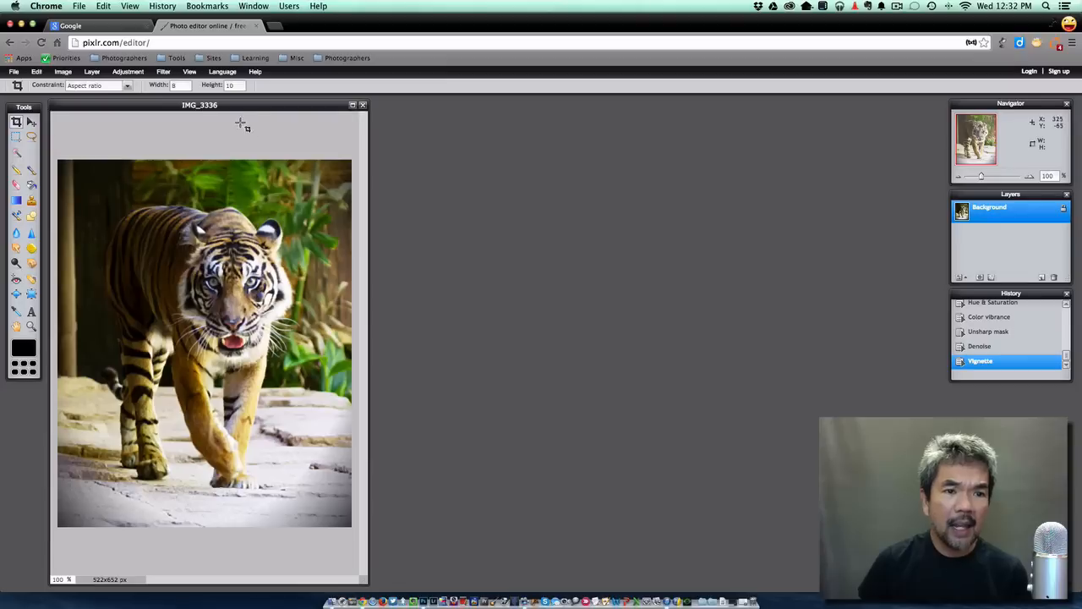
{"action": "left_click", "coordinate": [188, 72]}
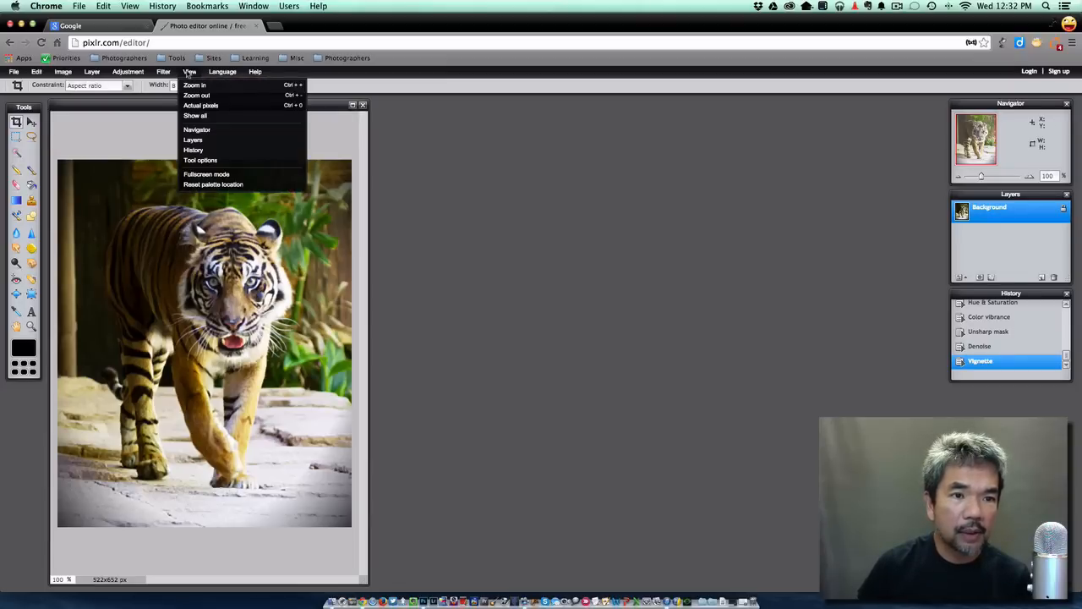
{"action": "mouse_move", "coordinate": [170, 71]}
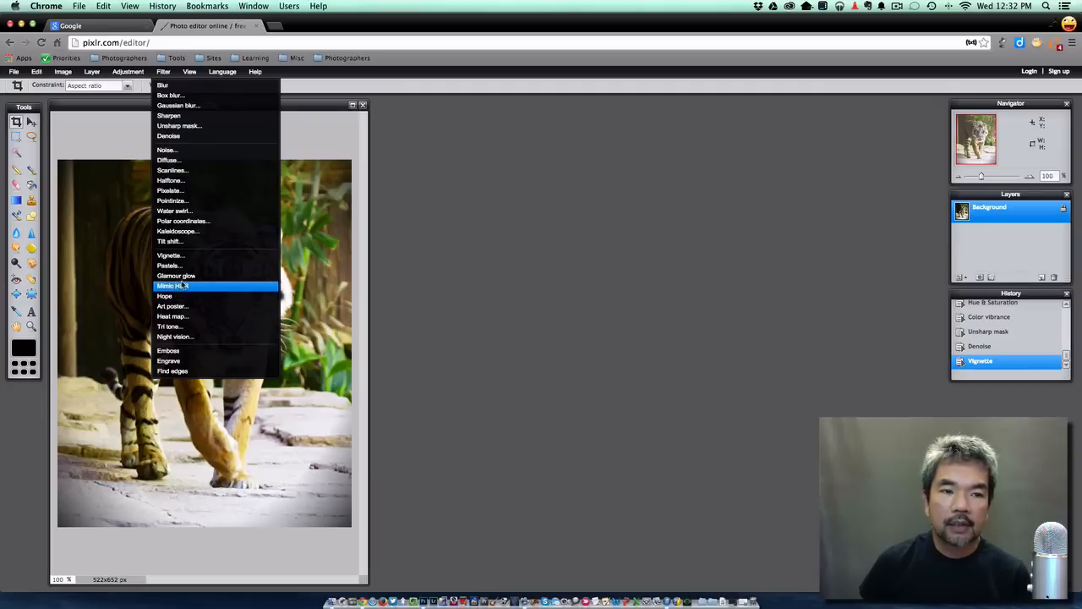
{"action": "left_click", "coordinate": [318, 107]}
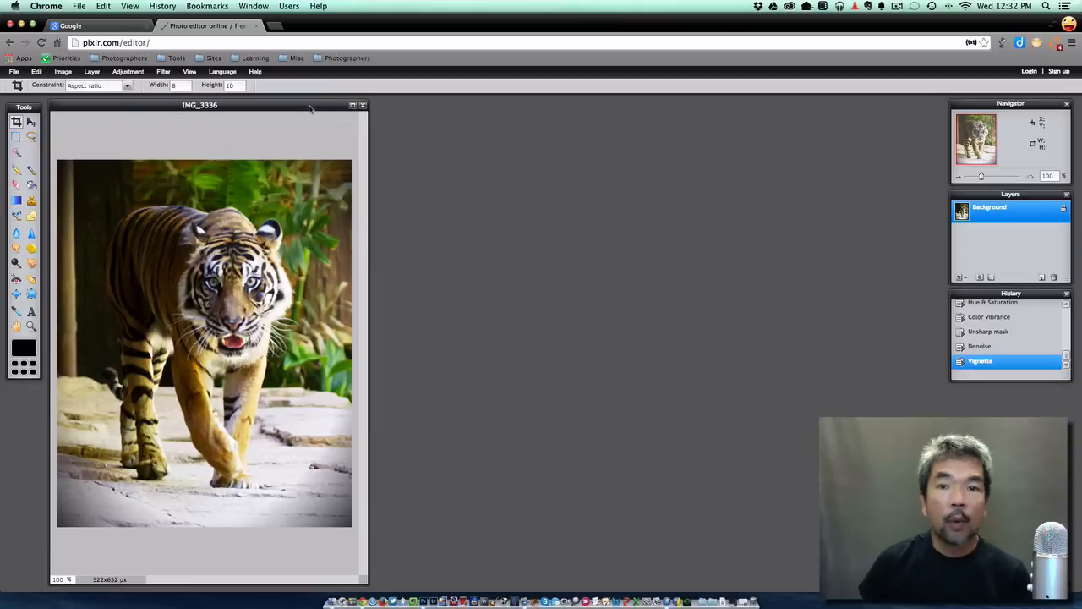
- Start saving the photo to the computer under the name IMG_3336b in JPEG format
{"action": "left_click", "coordinate": [14, 72]}
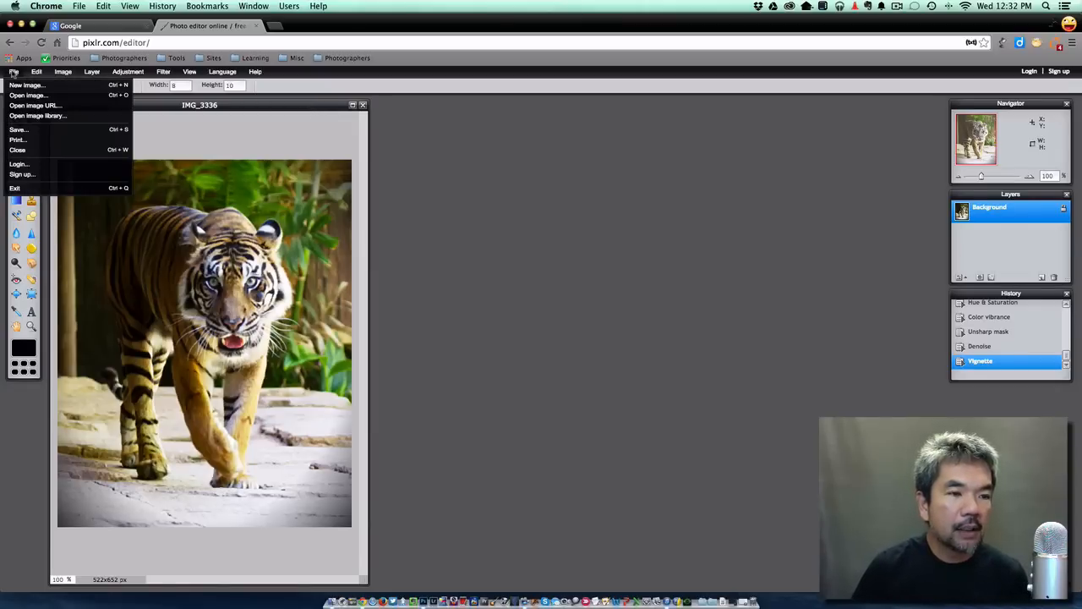
{"action": "left_click", "coordinate": [18, 129]}
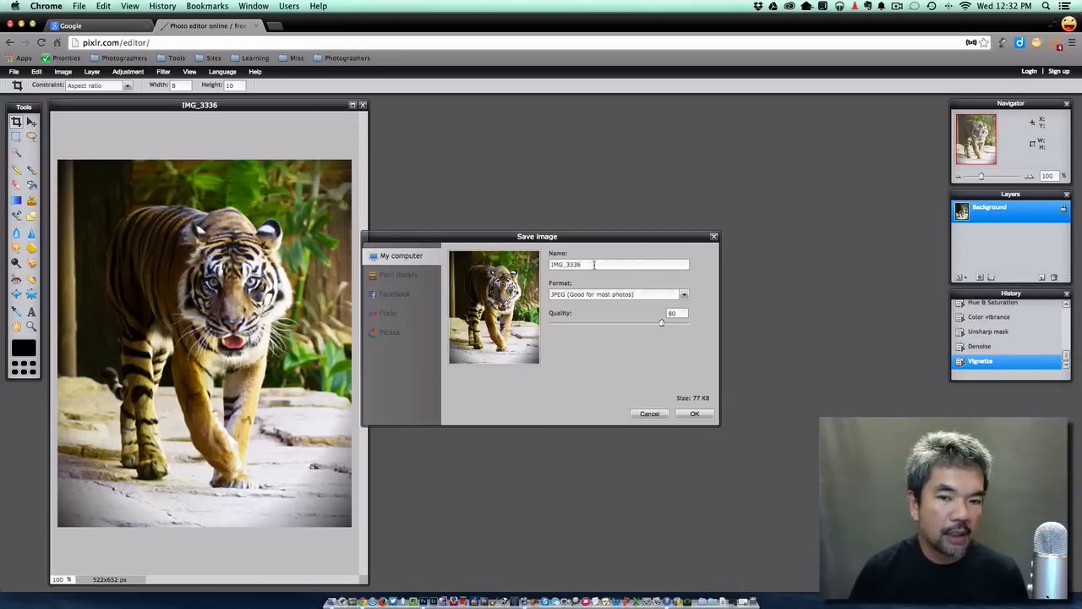
{"action": "left_click", "coordinate": [597, 265]}
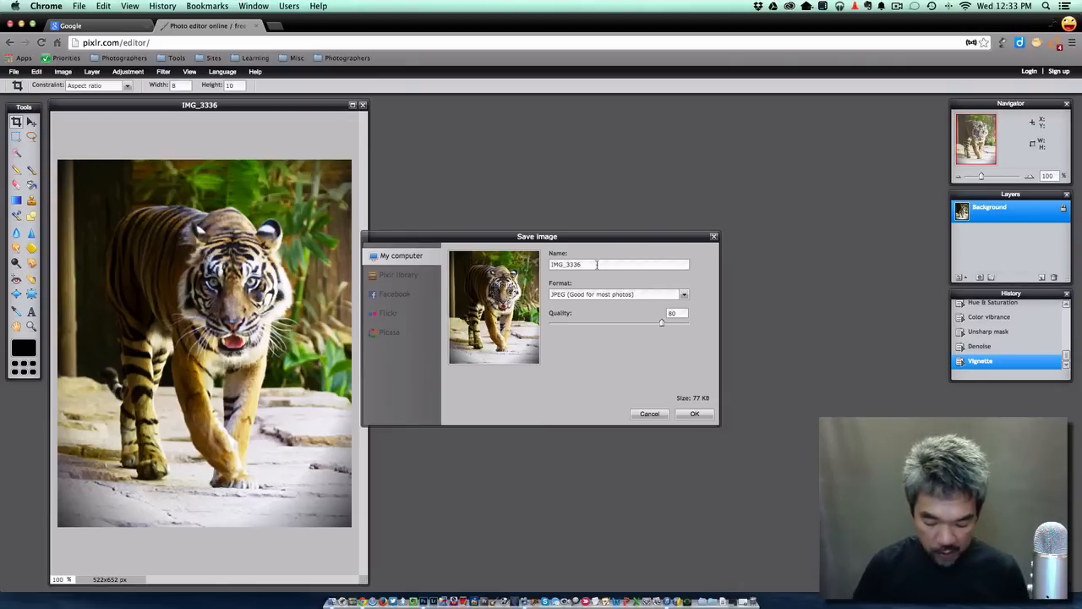
{"action": "type", "text": "b"}
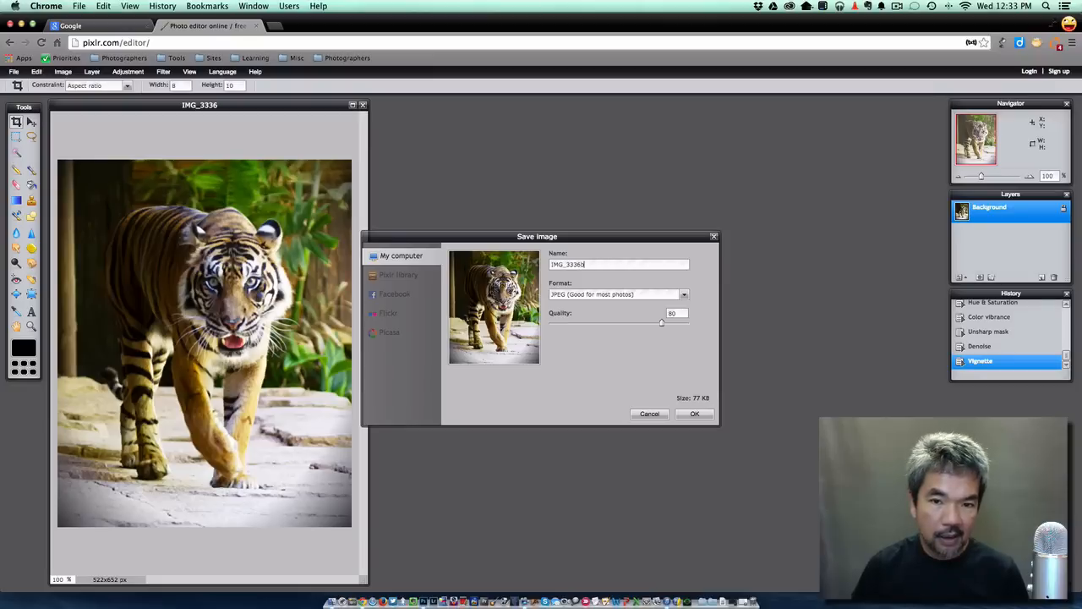
{"action": "left_click", "coordinate": [683, 295]}
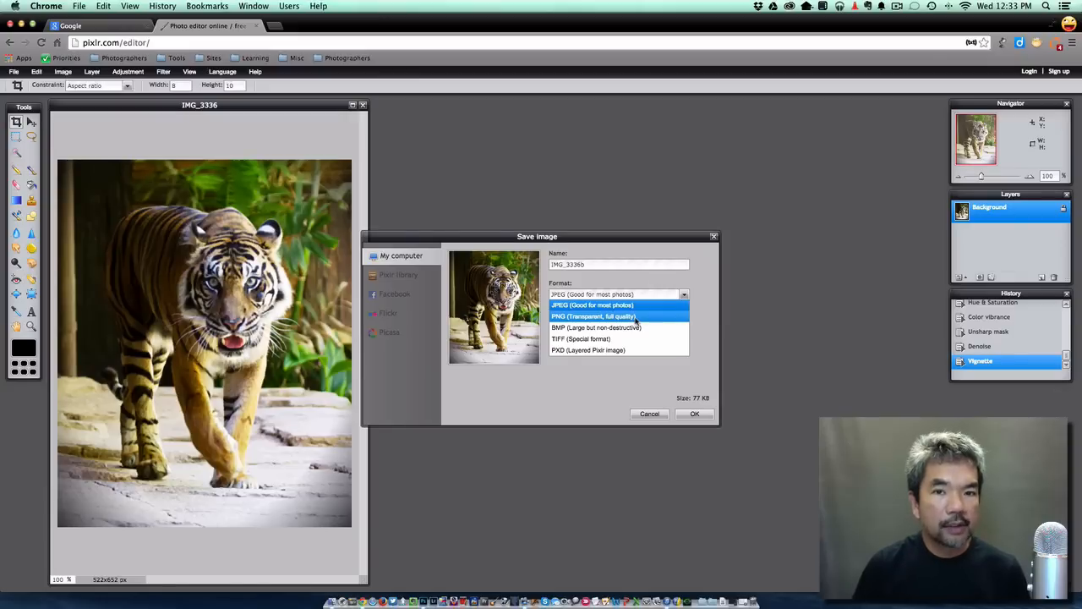
{"action": "left_click", "coordinate": [645, 305]}
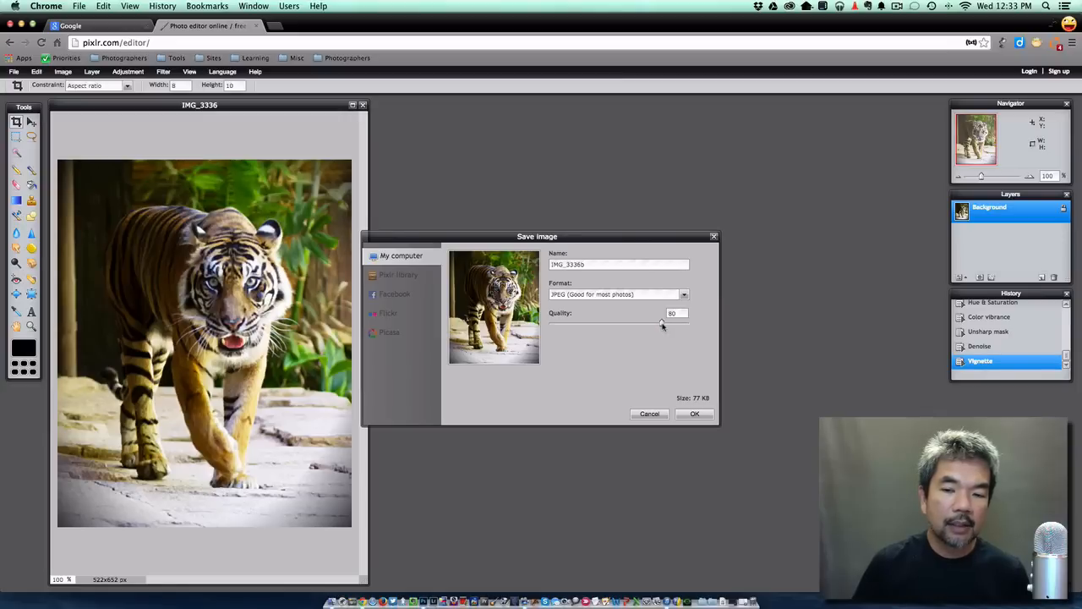
- Try JPEG quality values of 100 and 21 for the saved image and settle on 74
{"action": "left_click_drag", "start_coordinate": [662, 326], "coordinate": [695, 326]}
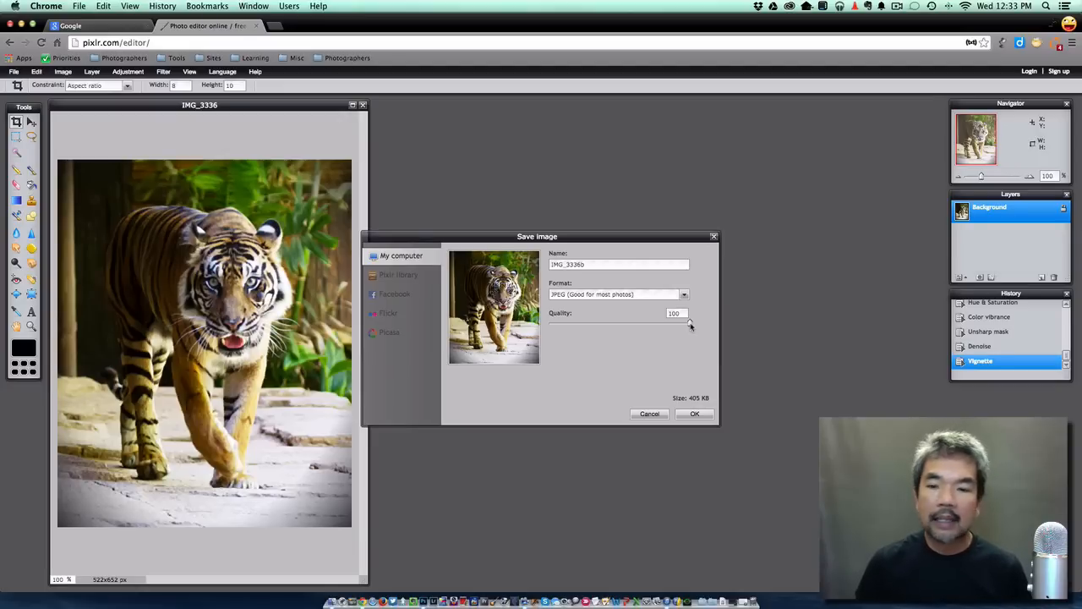
{"action": "left_click_drag", "start_coordinate": [675, 324], "coordinate": [653, 326]}
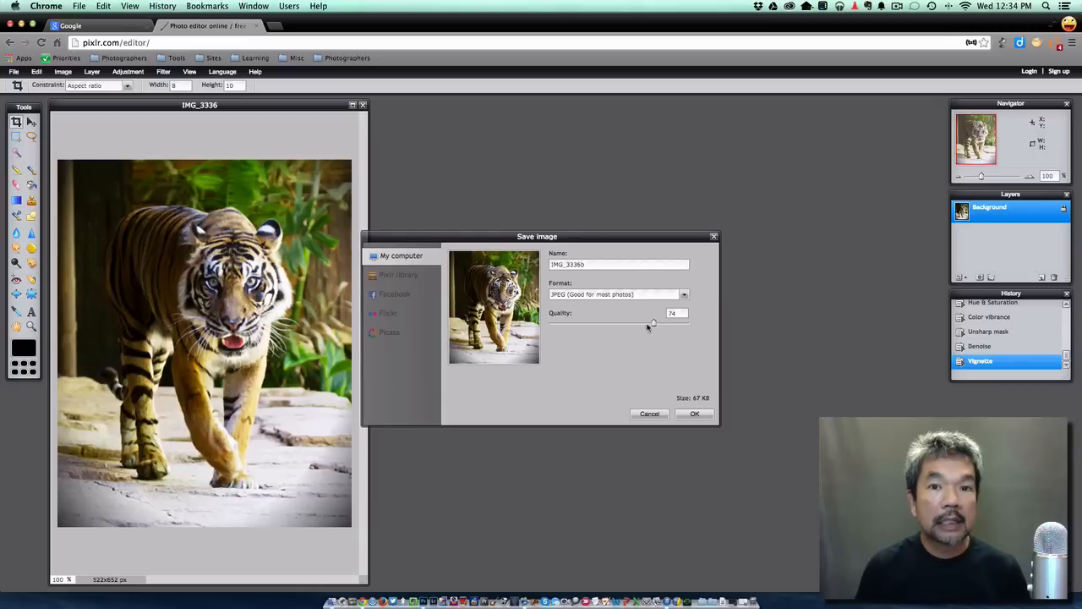
{"action": "left_click_drag", "start_coordinate": [648, 327], "coordinate": [578, 324]}
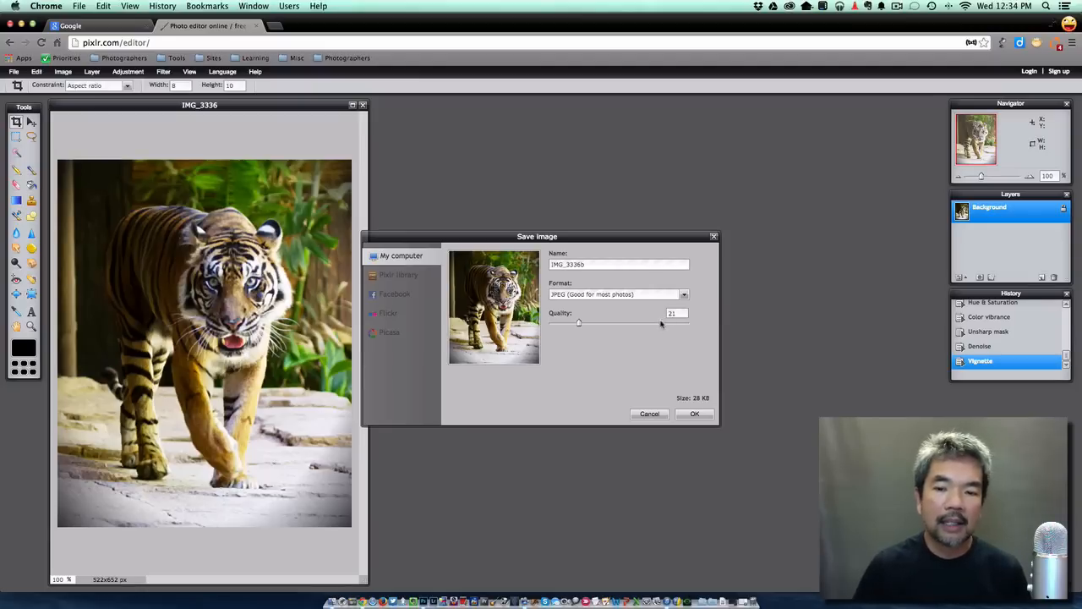
{"action": "mouse_move", "coordinate": [656, 325]}
{"action": "left_mouse_down"}
{"action": "mouse_move", "coordinate": [642, 330]}
{"action": "mouse_move", "coordinate": [651, 327]}
{"action": "left_mouse_up"}
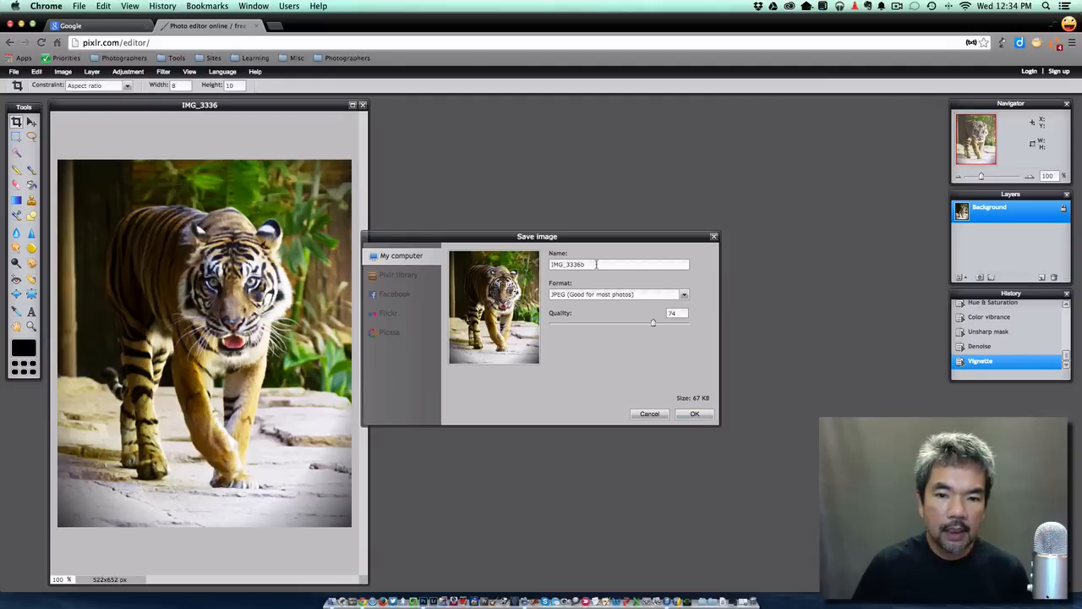
- Confirm the save options and store IMG_3336b.jpg in the Images folder on the Desktop
{"action": "left_click", "coordinate": [706, 415]}
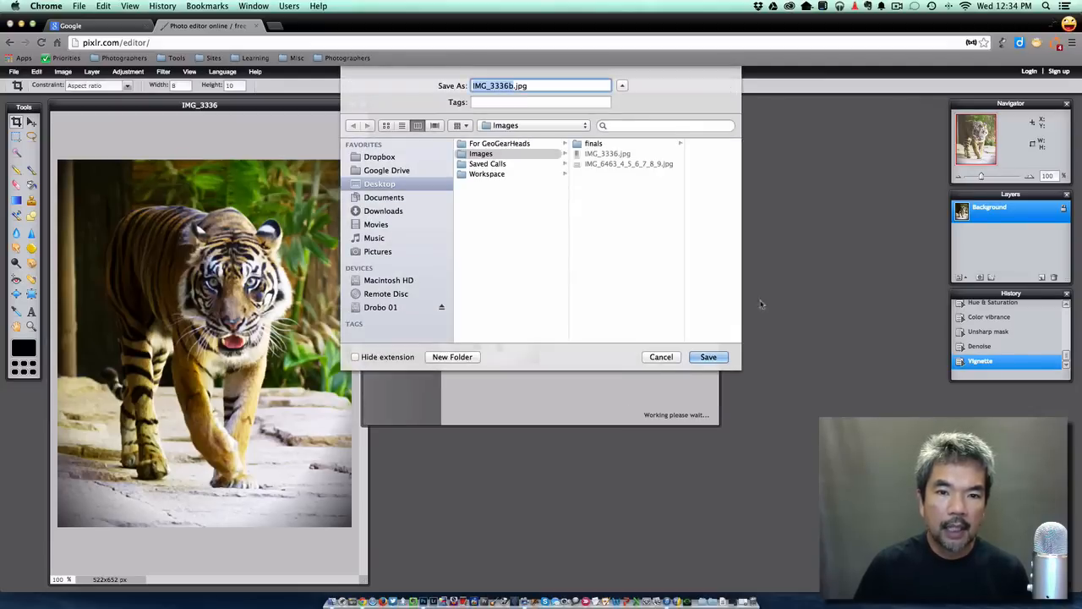
{"action": "left_click", "coordinate": [512, 154]}
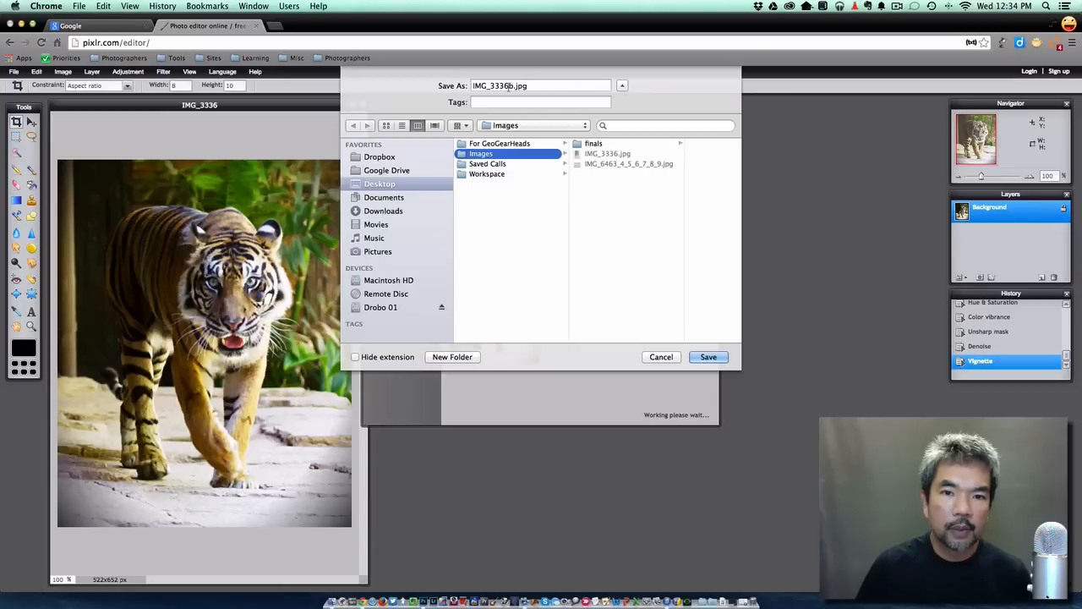
{"action": "left_click", "coordinate": [708, 357]}
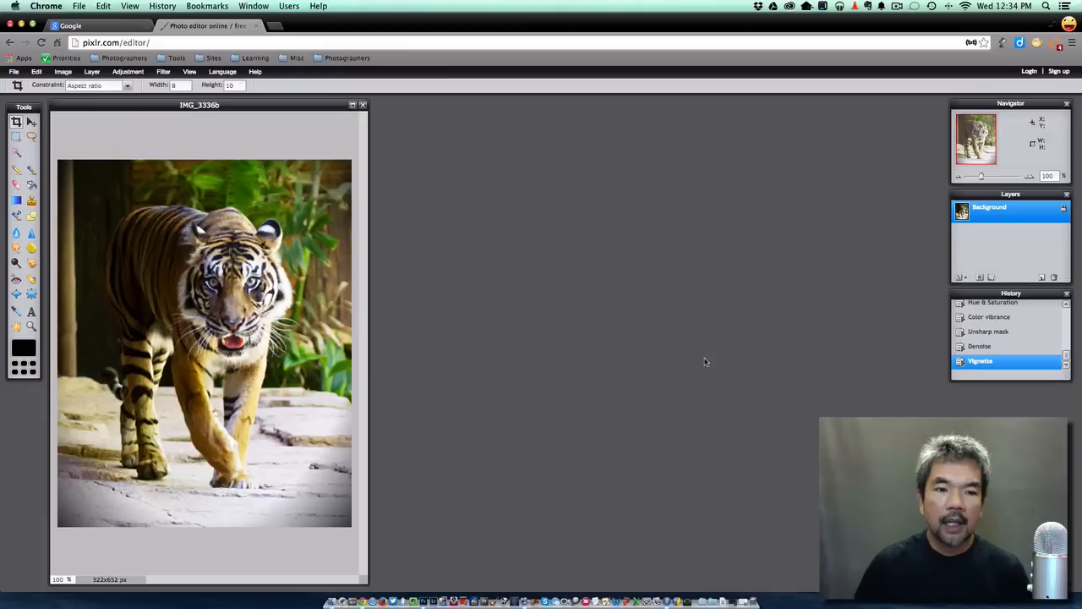